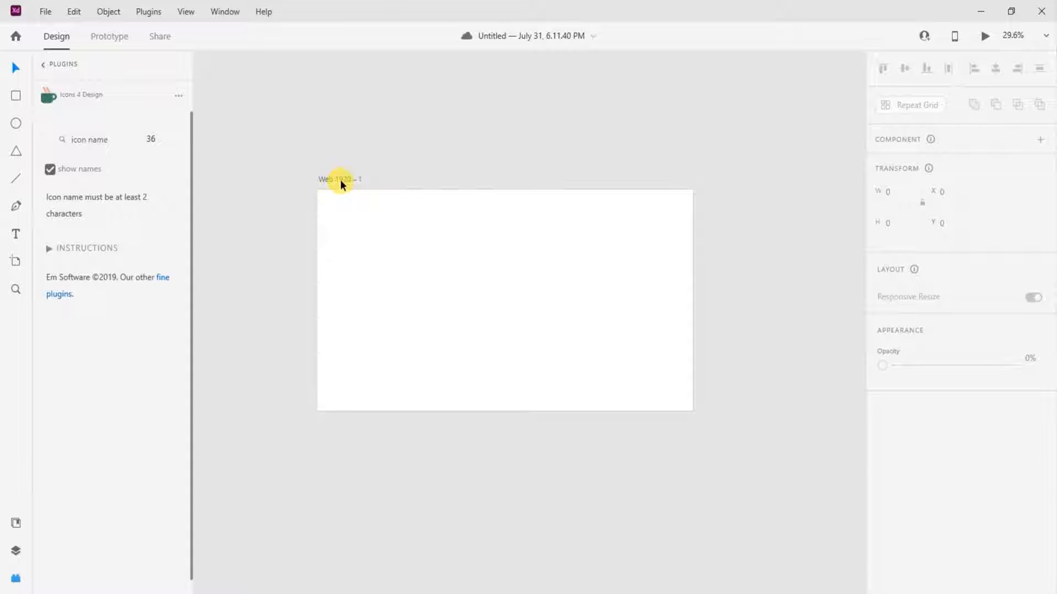
# Move the Web 1920 artboard slightly up and add the text ABOUT near its upper edge at about X 549.
pyautogui.moveTo(341, 179)
pyautogui.mouseDown()
pyautogui.moveTo(359, 174)
pyautogui.moveTo(335, 163)
pyautogui.mouseUp()
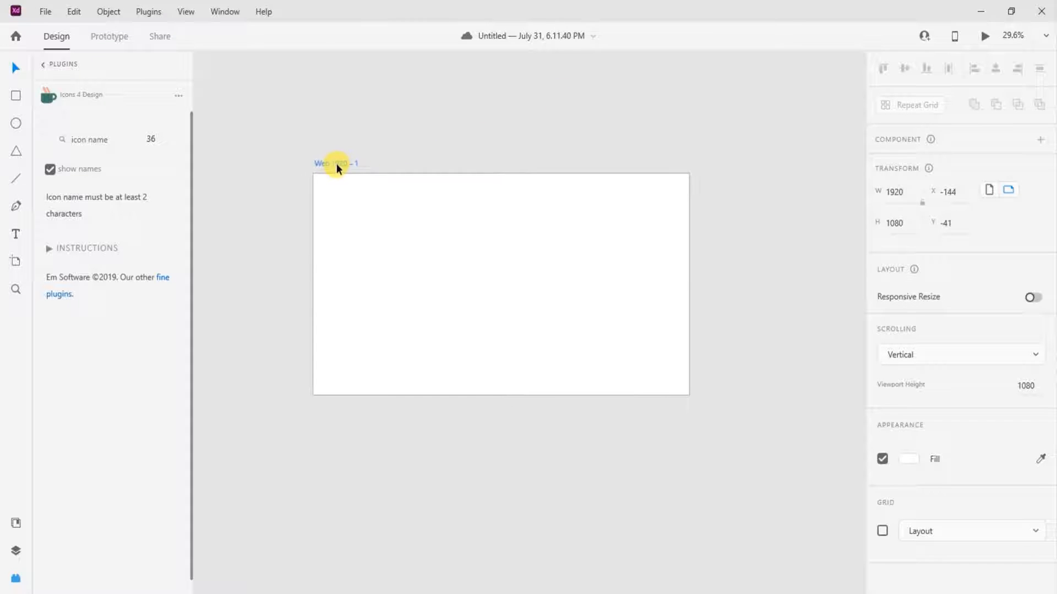
pyautogui.click(720, 133)
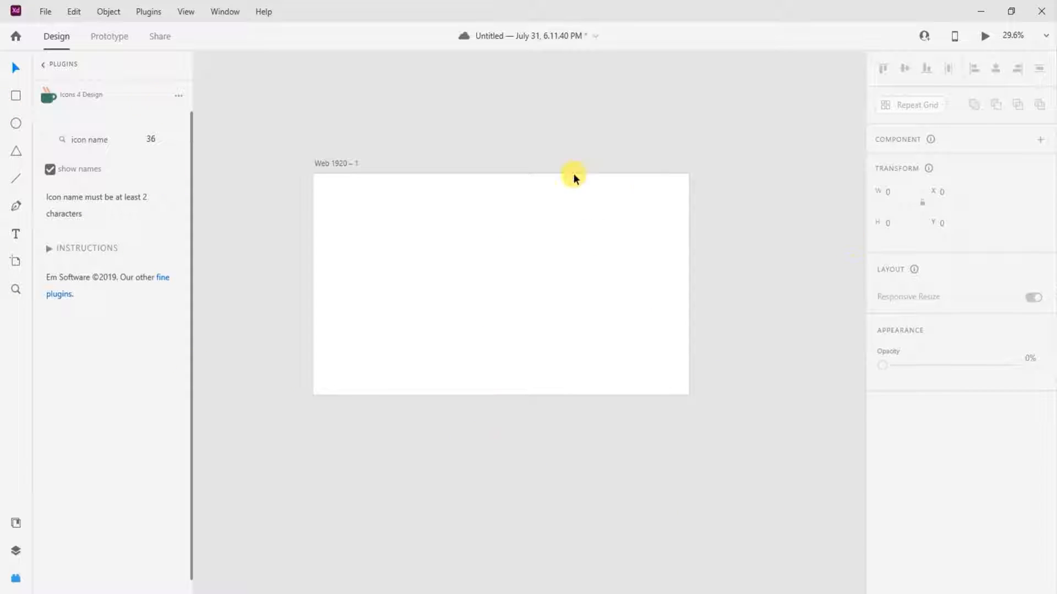
pyautogui.click(16, 237)
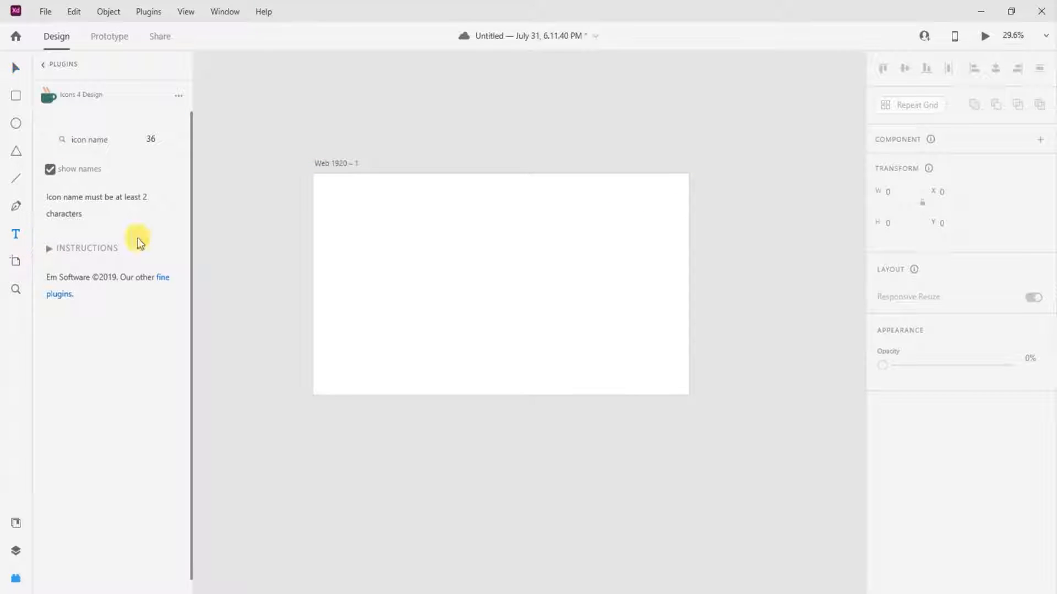
pyautogui.click(421, 188)
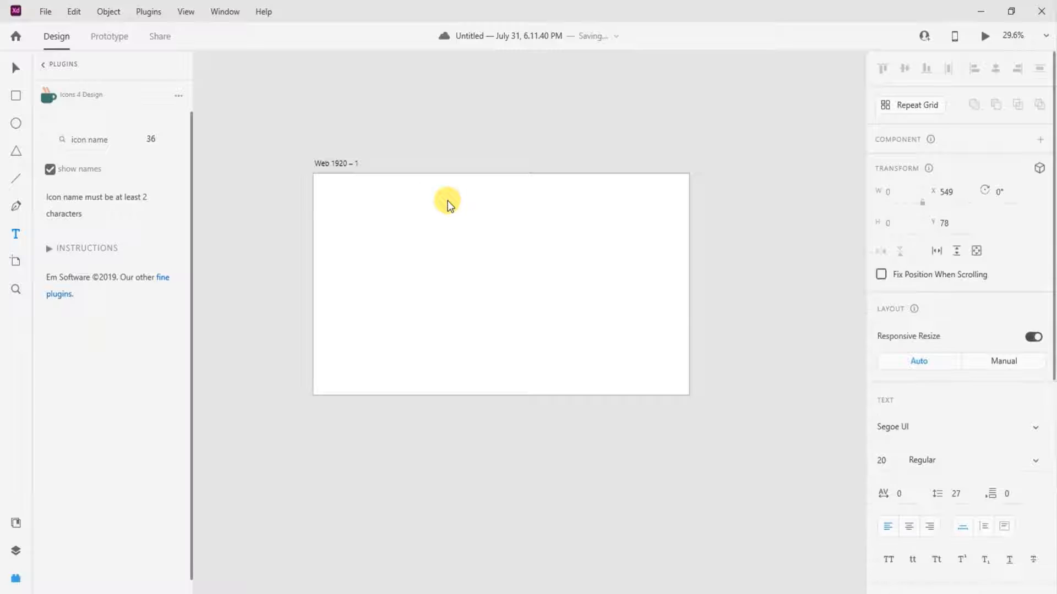
pyautogui.write('H')
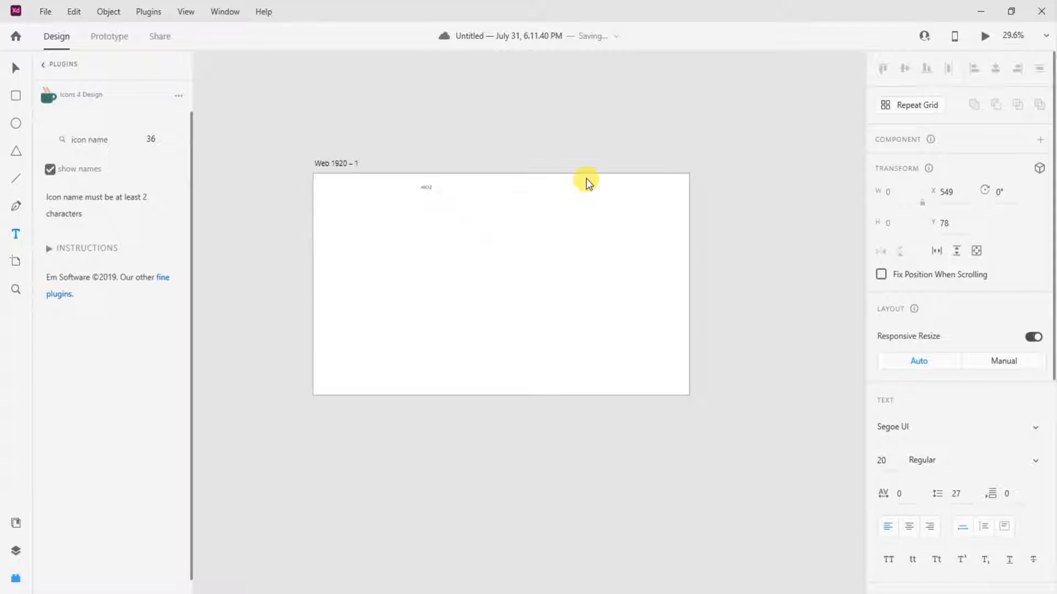
pyautogui.write('T')
pyautogui.click(452, 227)
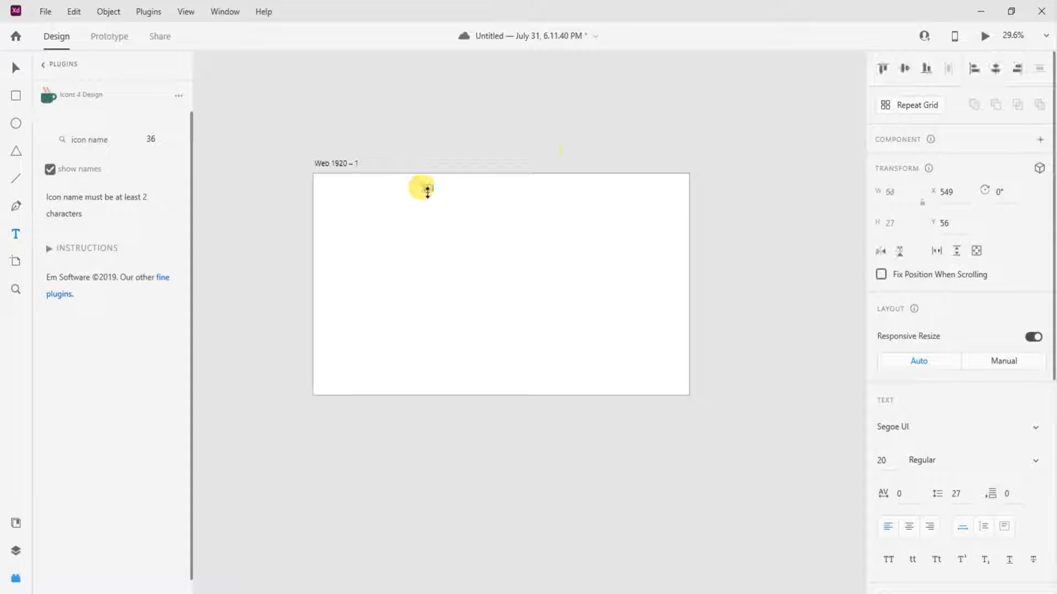
pyautogui.click(13, 67)
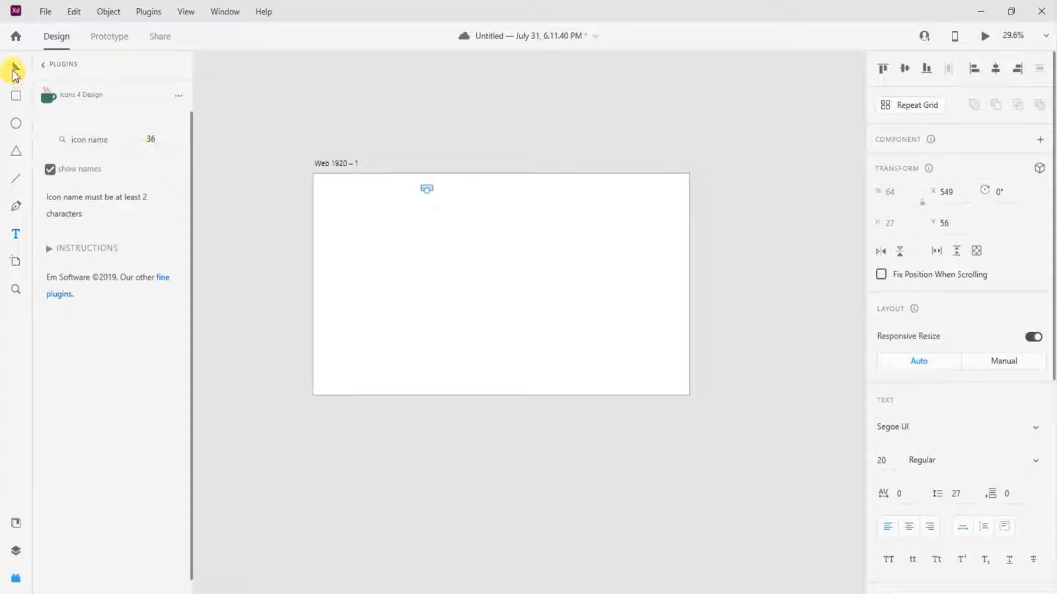
# Set the font size of the ABOUT label to 30.
pyautogui.click(15, 238)
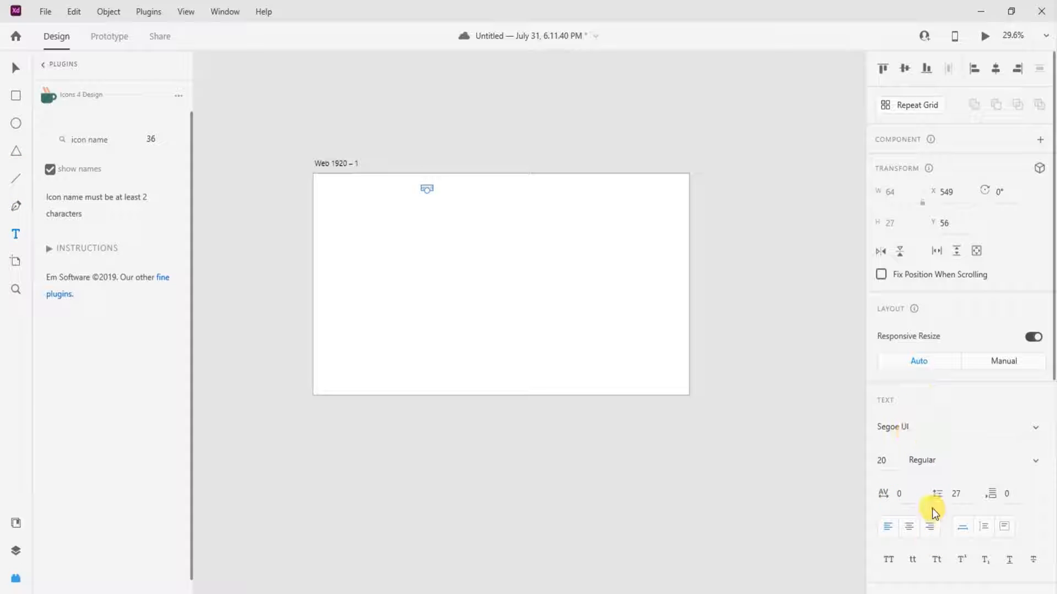
pyautogui.click(16, 73)
pyautogui.click(374, 189)
pyautogui.click(327, 163)
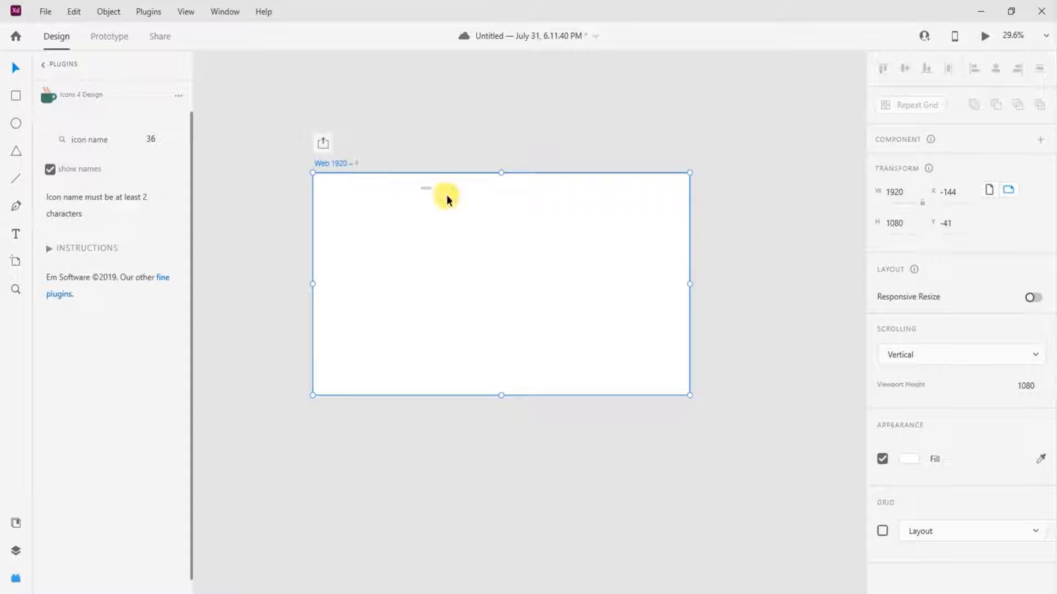
pyautogui.click(431, 186)
pyautogui.click(427, 189)
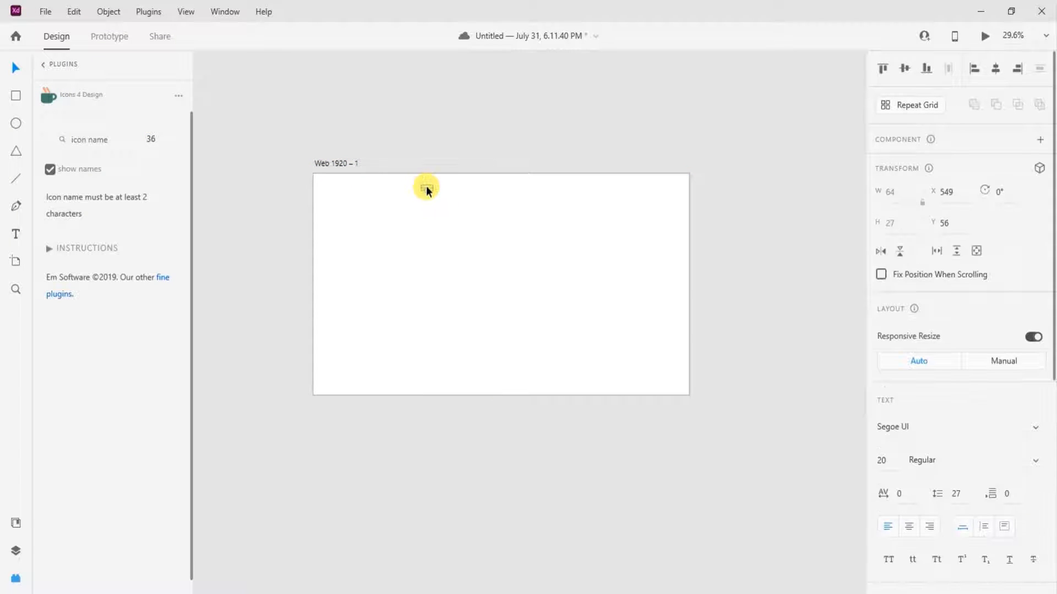
pyautogui.click(882, 461)
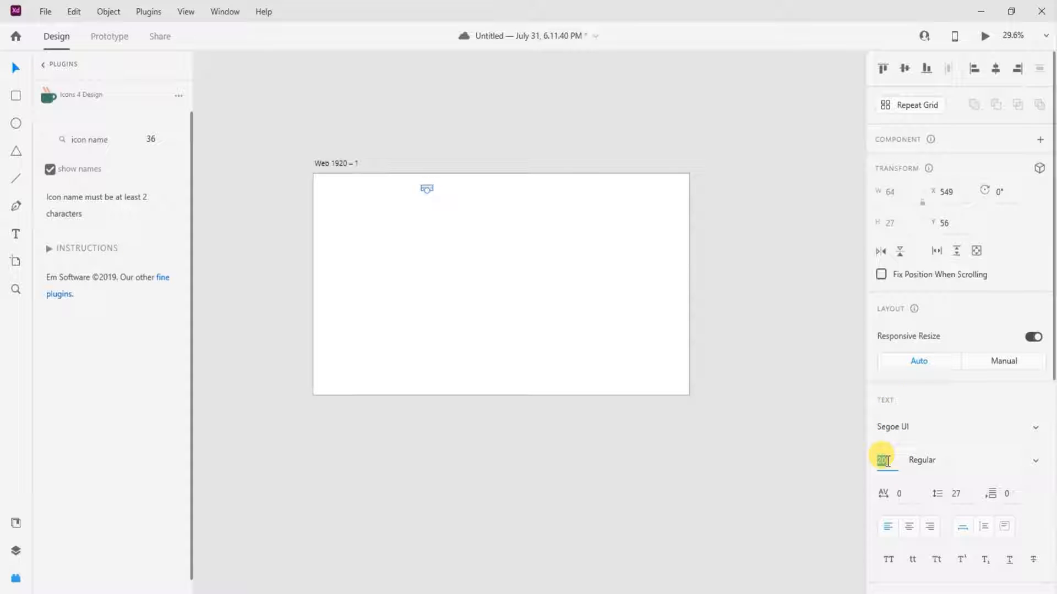
pyautogui.write('30')
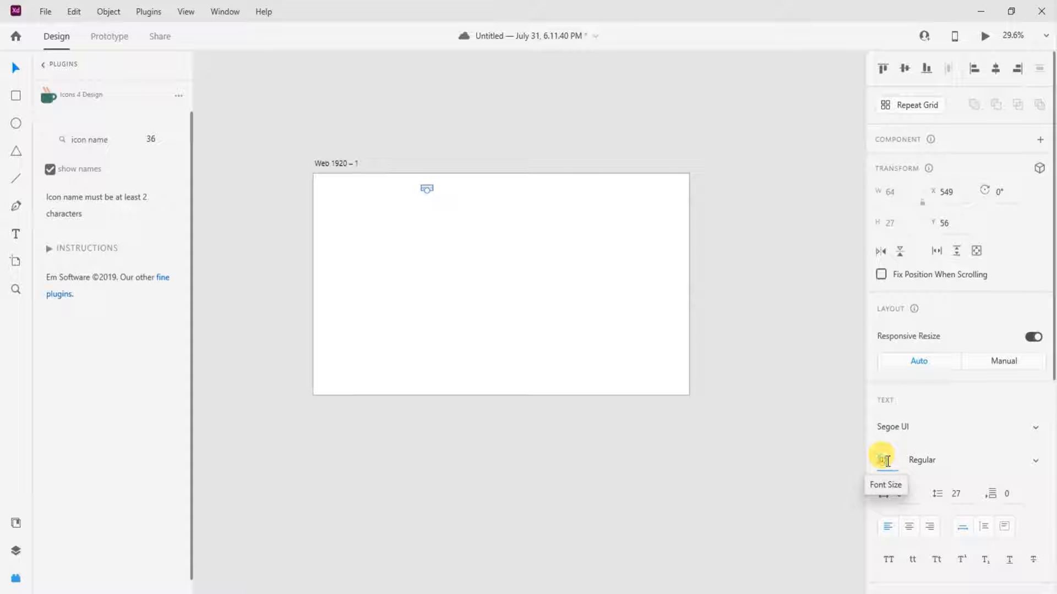
pyautogui.click(457, 269)
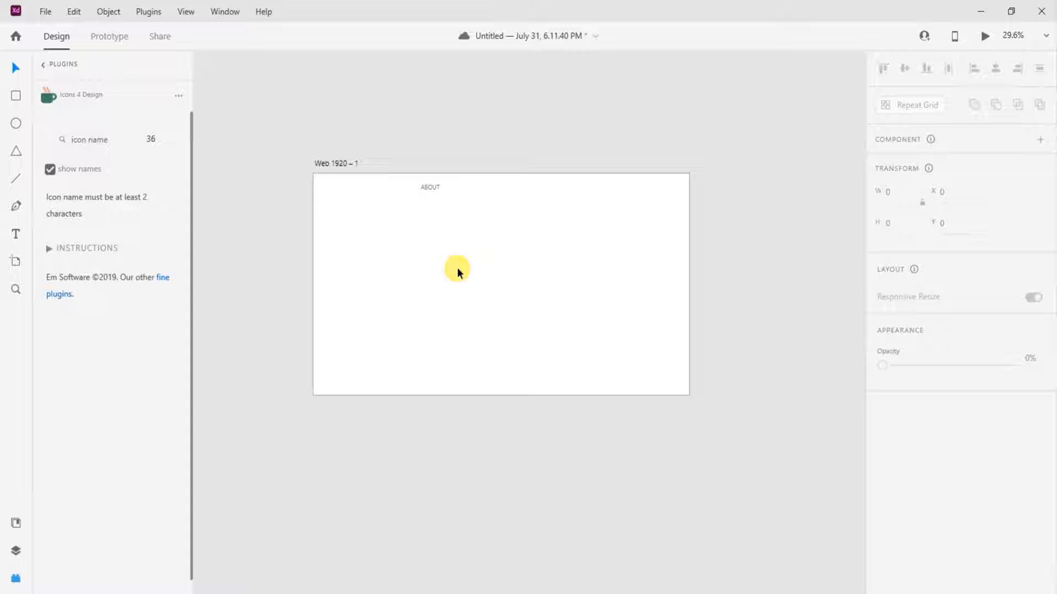
# Try the Script MT and Ravie fonts on the ABOUT label.
pyautogui.click(437, 186)
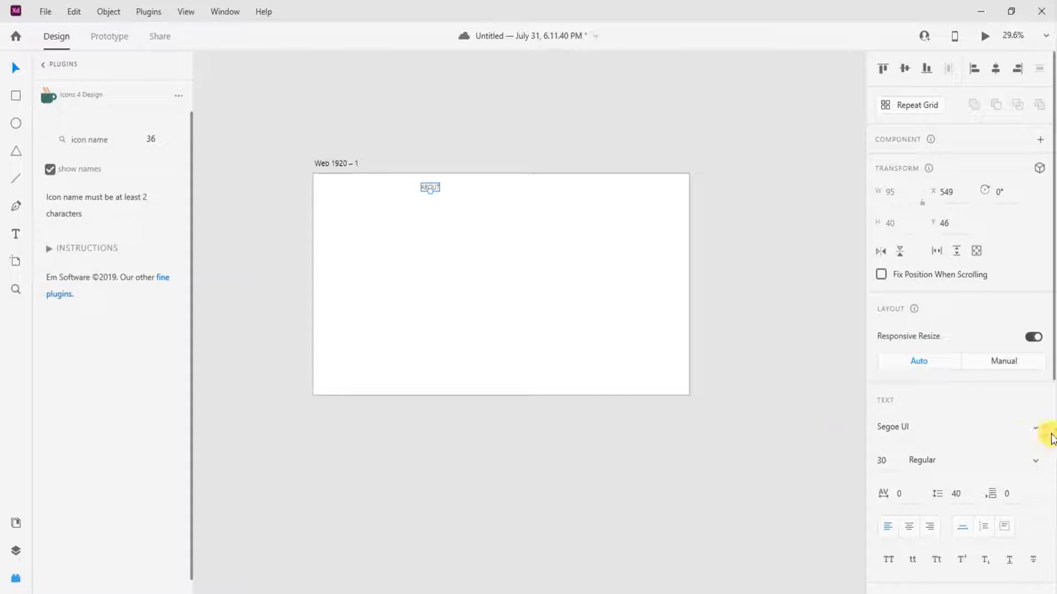
pyautogui.click(1032, 427)
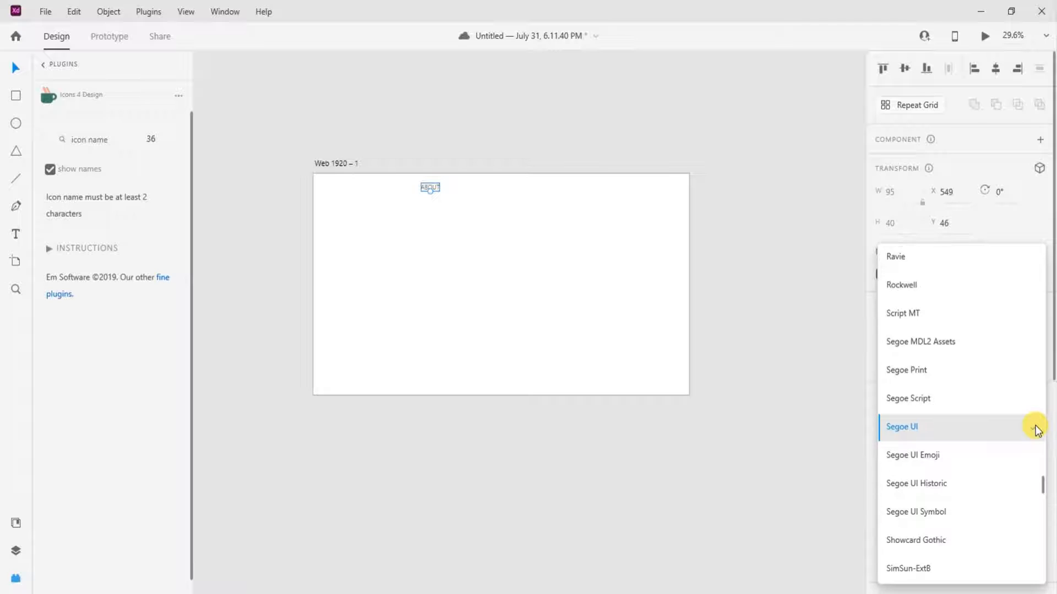
pyautogui.click(923, 316)
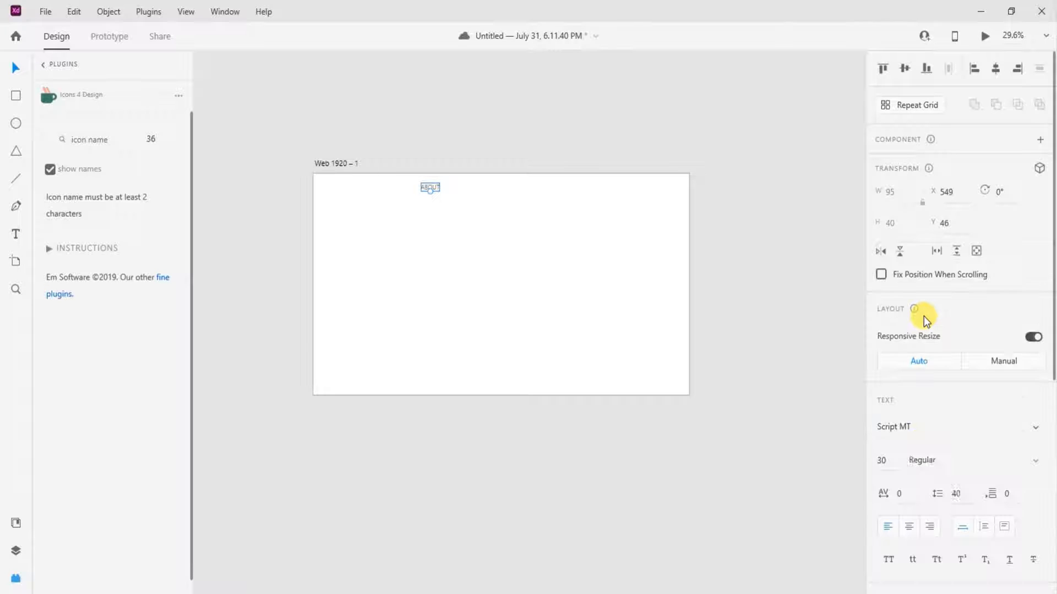
pyautogui.click(1027, 428)
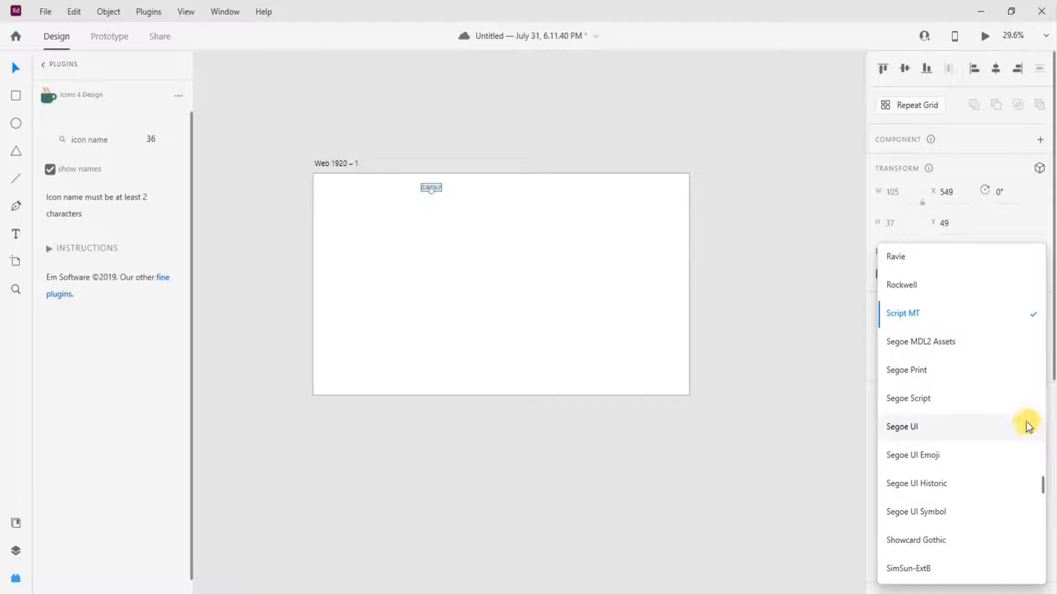
pyautogui.click(945, 257)
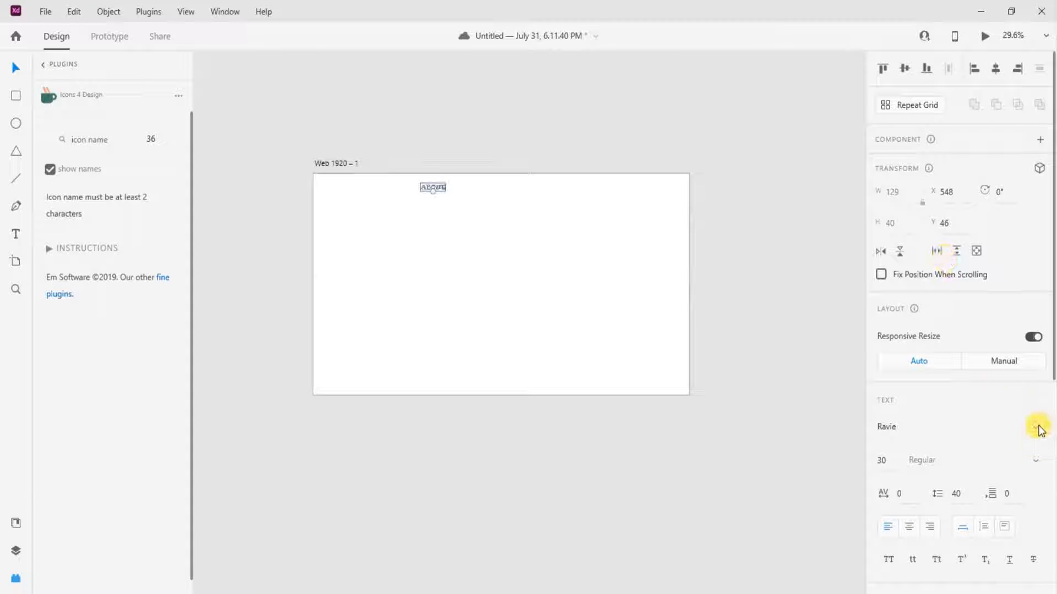
# Change the ABOUT label's font to Rockwell and enlarge the text to a size of about 37.
pyautogui.click(1034, 428)
pyautogui.click(960, 282)
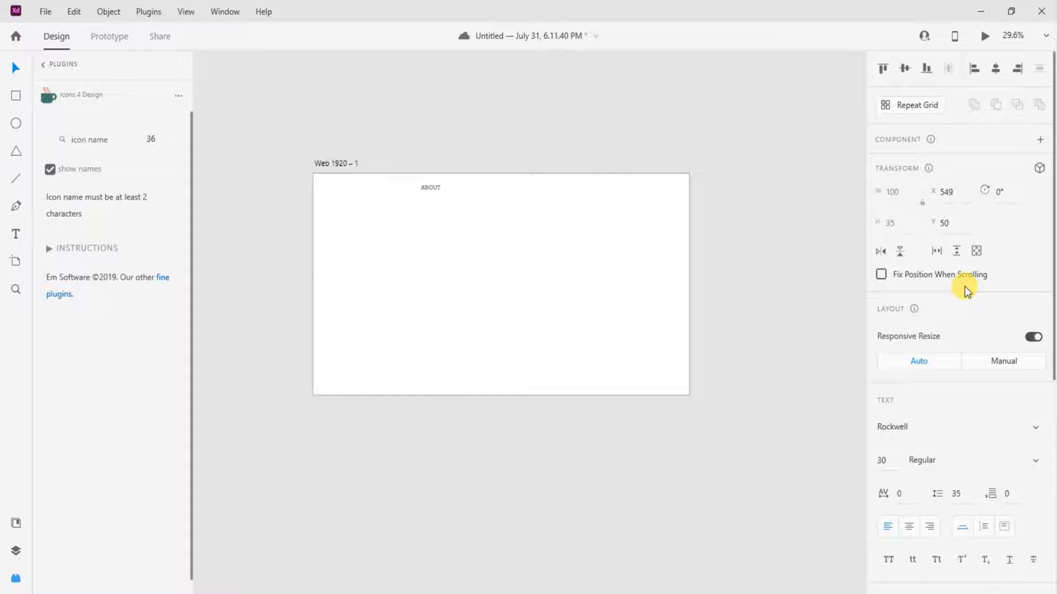
pyautogui.moveTo(432, 192)
pyautogui.mouseDown()
pyautogui.moveTo(437, 213)
pyautogui.moveTo(435, 193)
pyautogui.mouseUp()
pyautogui.click(516, 207)
pyautogui.click(431, 189)
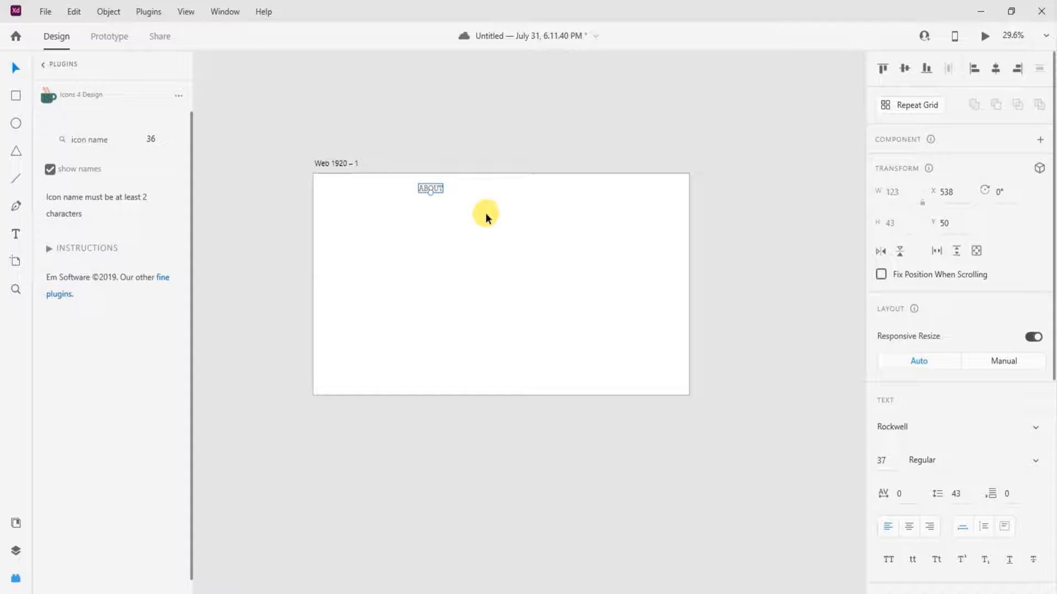
# Duplicate the ABOUT label and place the copy to the right of the original at about X 720, Y 50.
pyautogui.rightClick(435, 190)
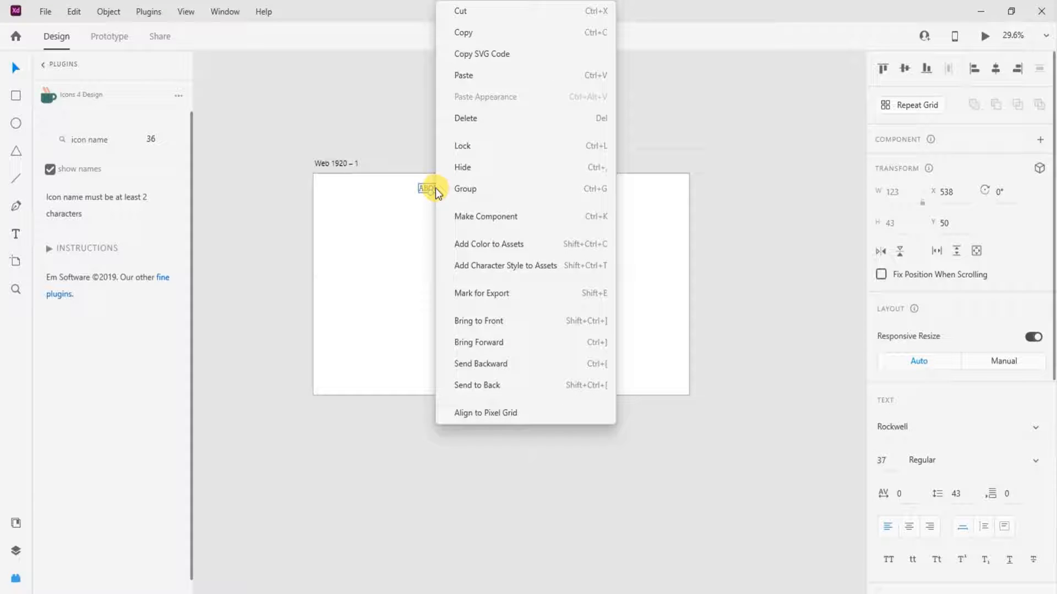
pyautogui.click(397, 238)
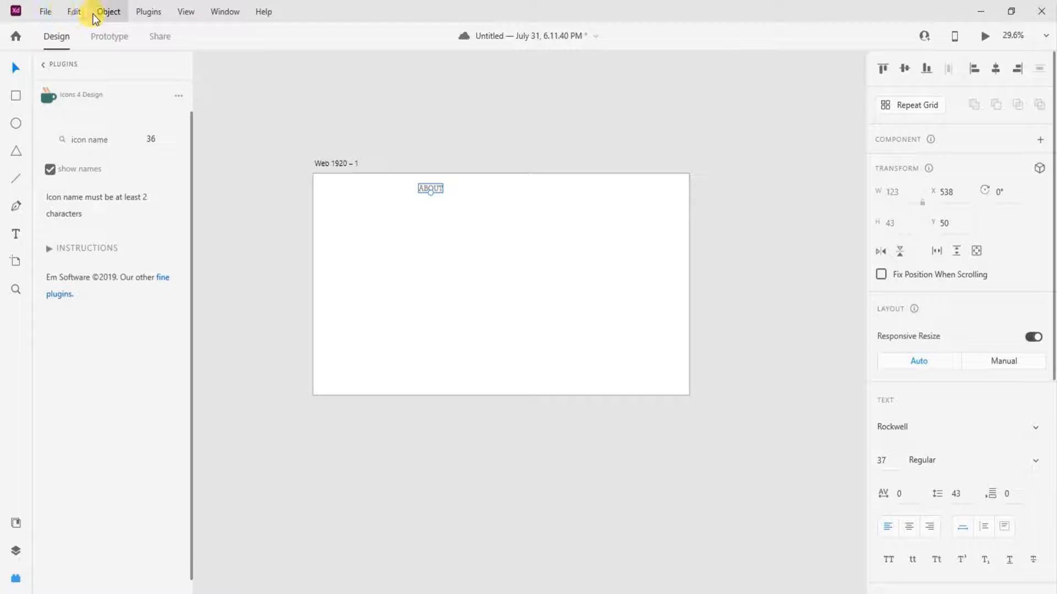
pyautogui.click(110, 12)
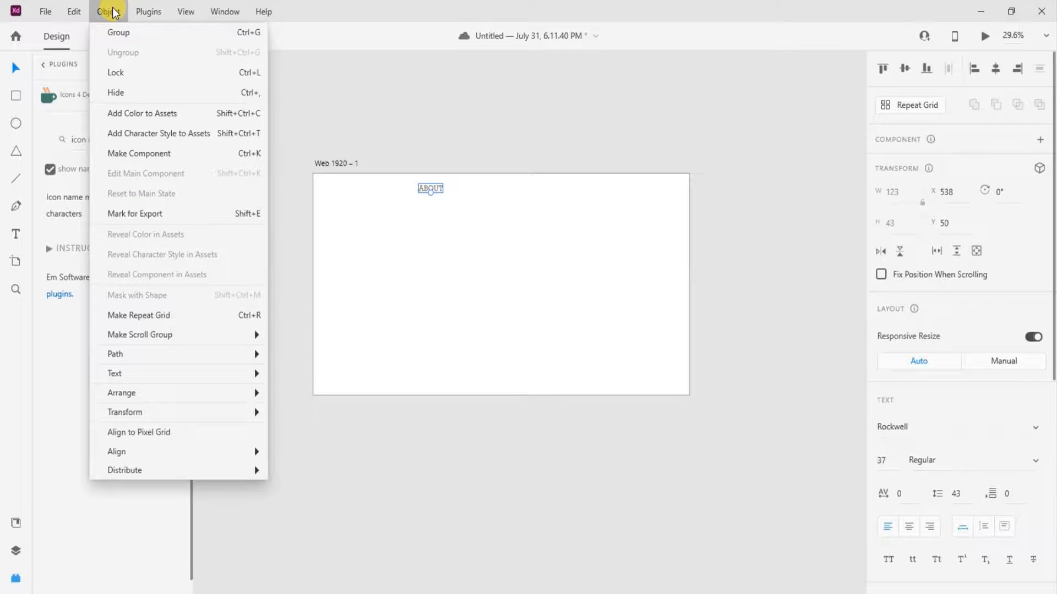
pyautogui.moveTo(77, 12)
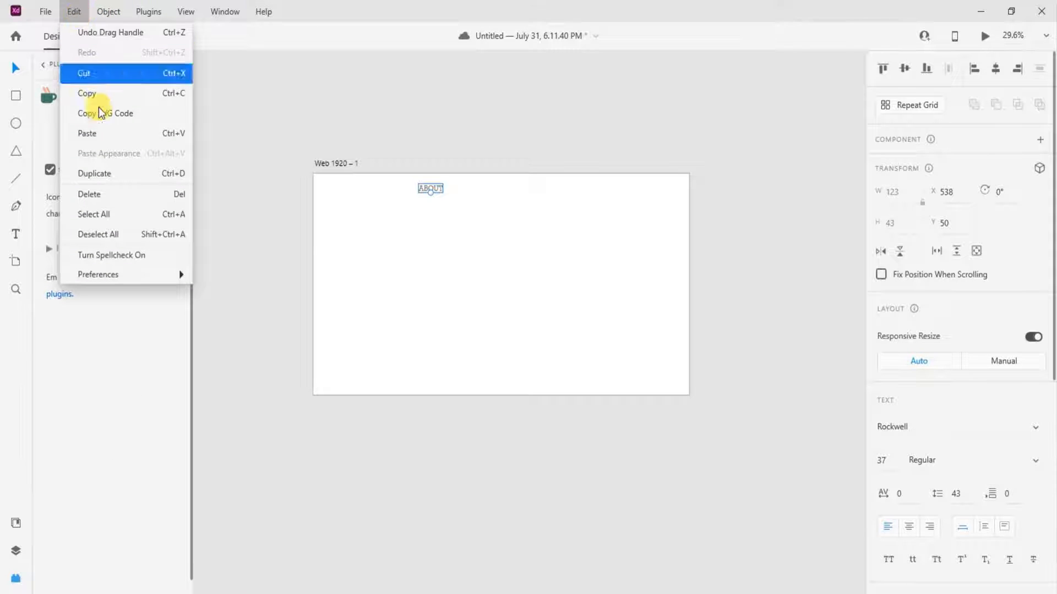
pyautogui.click(94, 173)
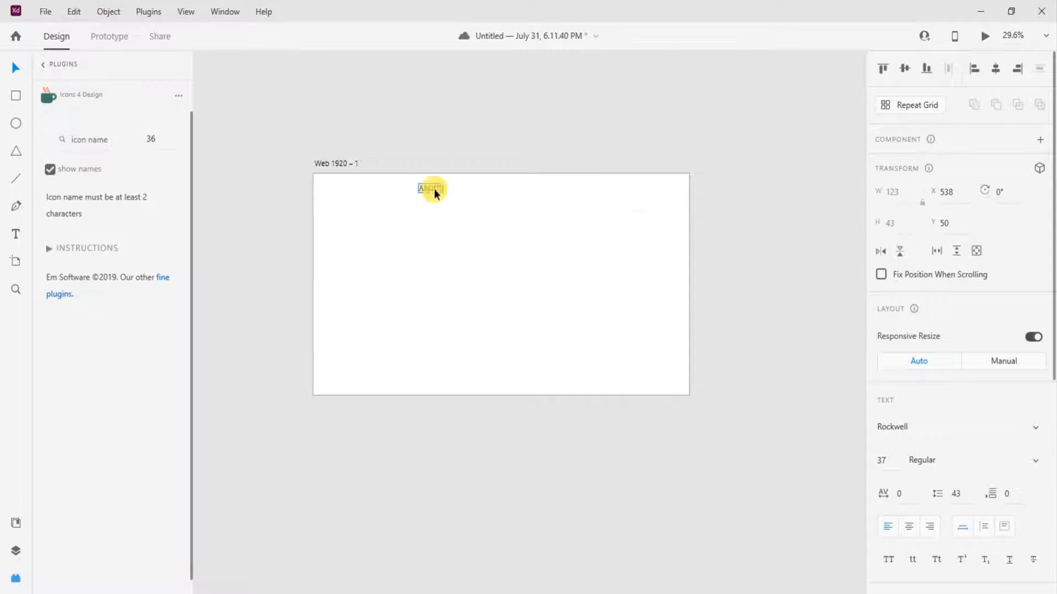
pyautogui.moveTo(433, 188); pyautogui.dragTo(471, 187)
pyautogui.click(78, 11)
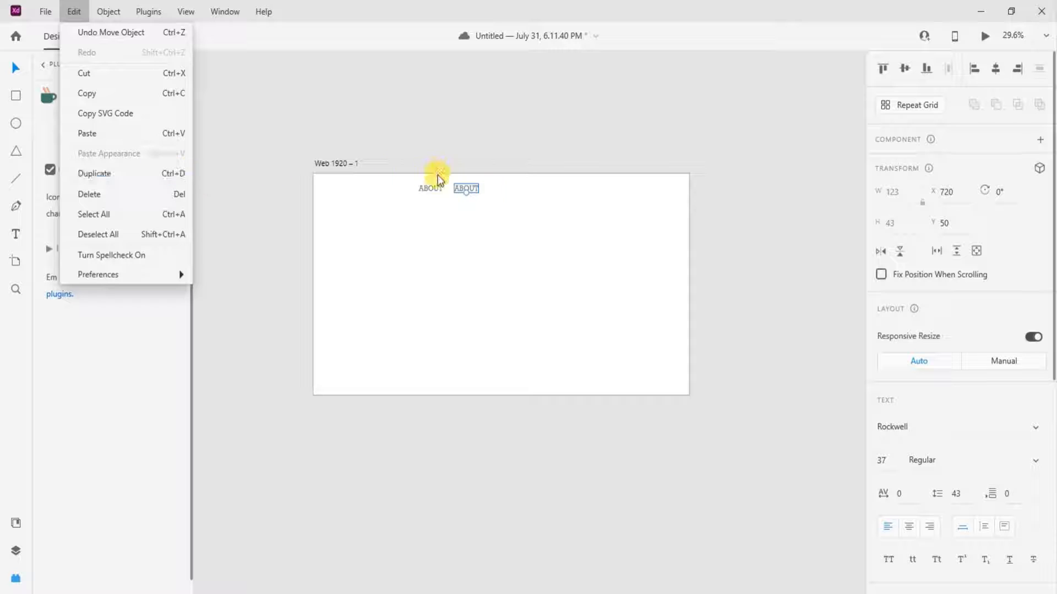
pyautogui.click(525, 207)
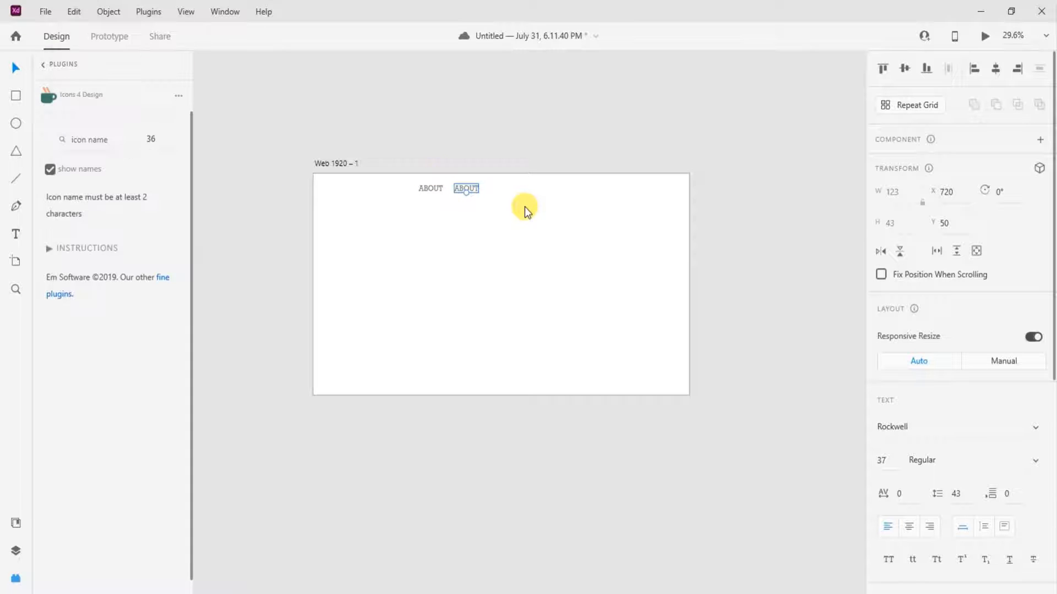
# Change the text of the duplicated label to SHOWCASE.
pyautogui.doubleClick(473, 189)
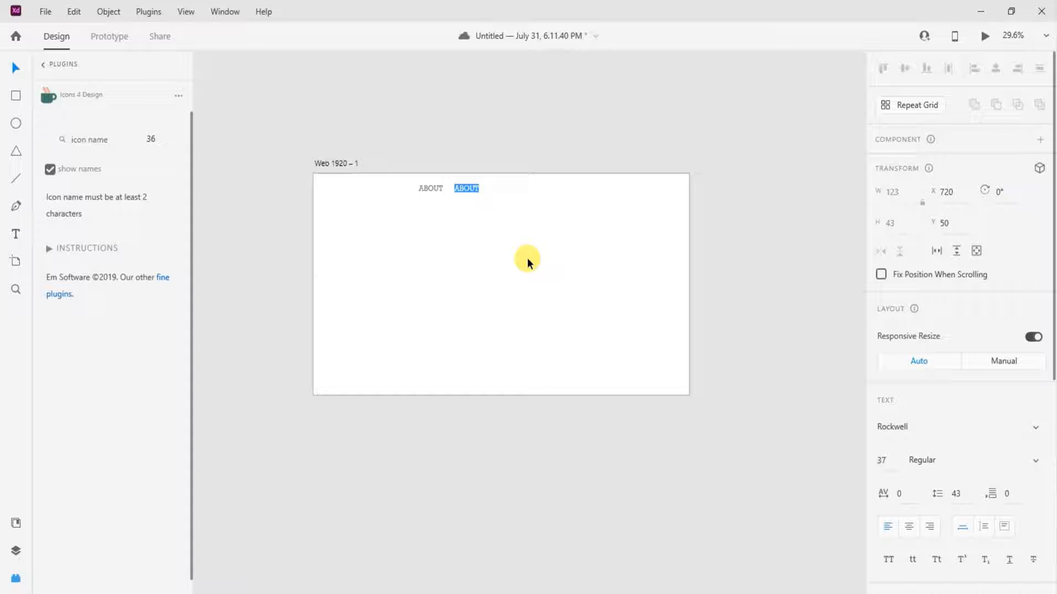
pyautogui.write('SHOWCASE')
pyautogui.press('Escape')
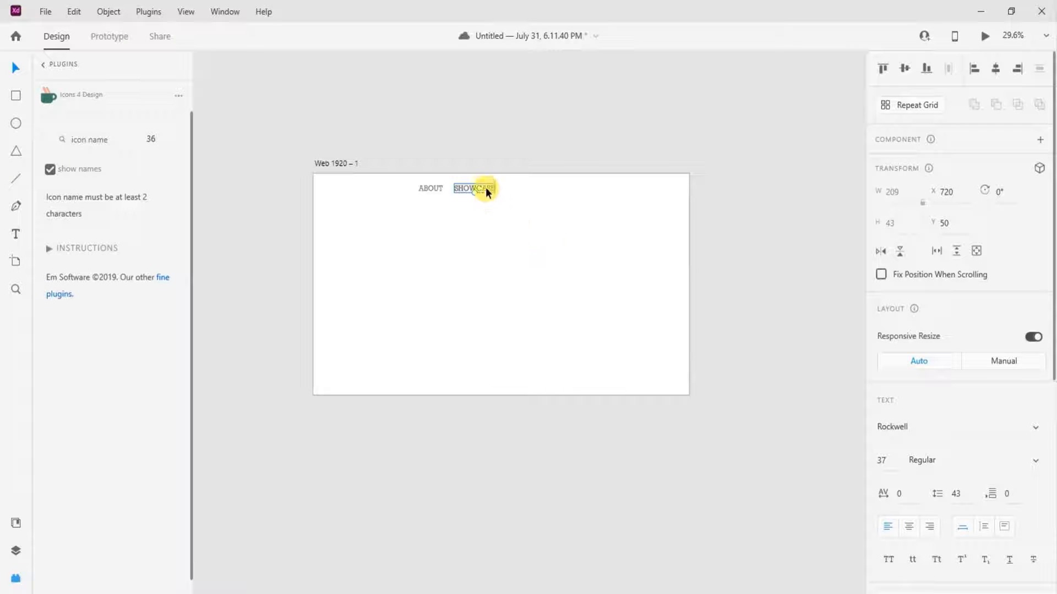
# Place a copy of the SHOWCASE label to its right at about X 988 and change its text to CONTACT.
pyautogui.moveTo(487, 187); pyautogui.dragTo(536, 187)
pyautogui.doubleClick(536, 187)
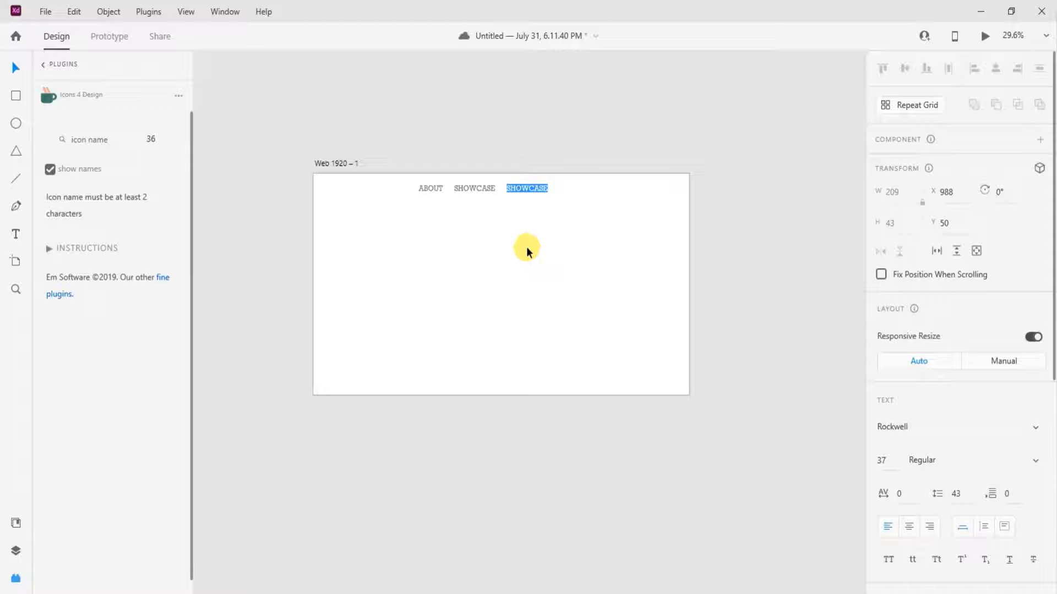
pyautogui.write('CONTACT')
pyautogui.press('Escape')
# Move the three navigation labels together so the row starts at about X 686, Y 77.
pyautogui.moveTo(421, 153); pyautogui.dragTo(551, 193)
pyautogui.click(564, 120)
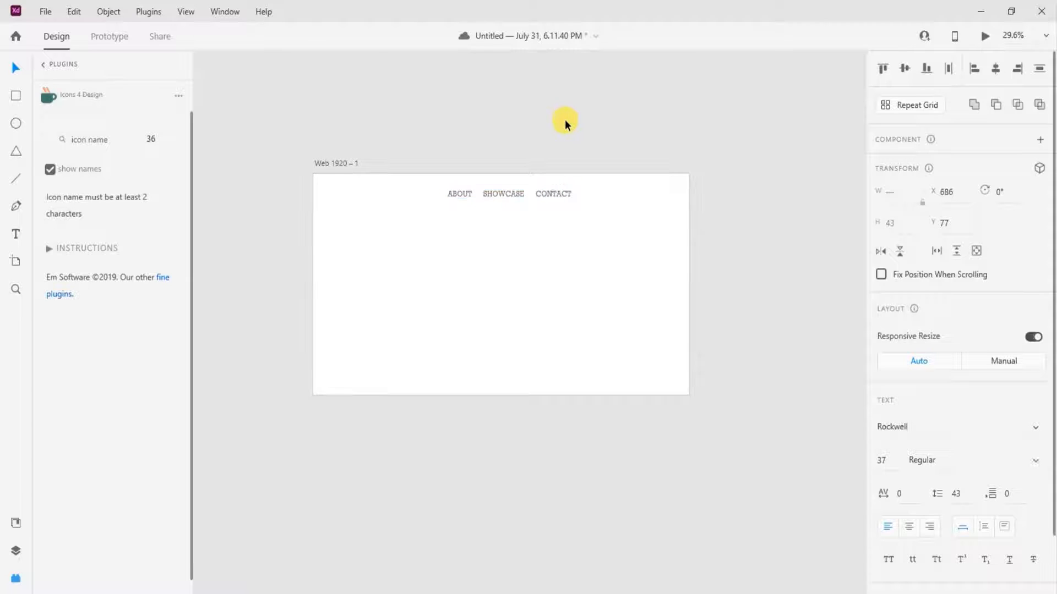
# Copy the ABOUT label to the artboard's left side, change its text to FURNI.KIOSK and enlarge it to a size of about 67.
pyautogui.click(462, 193)
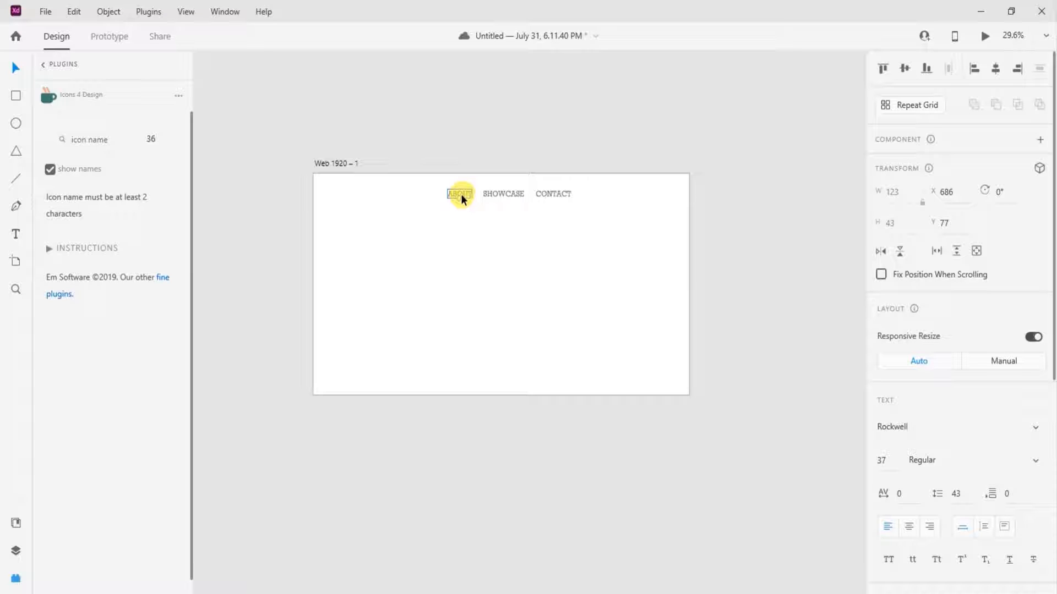
pyautogui.moveTo(461, 193); pyautogui.dragTo(350, 195)
pyautogui.doubleClick(350, 194)
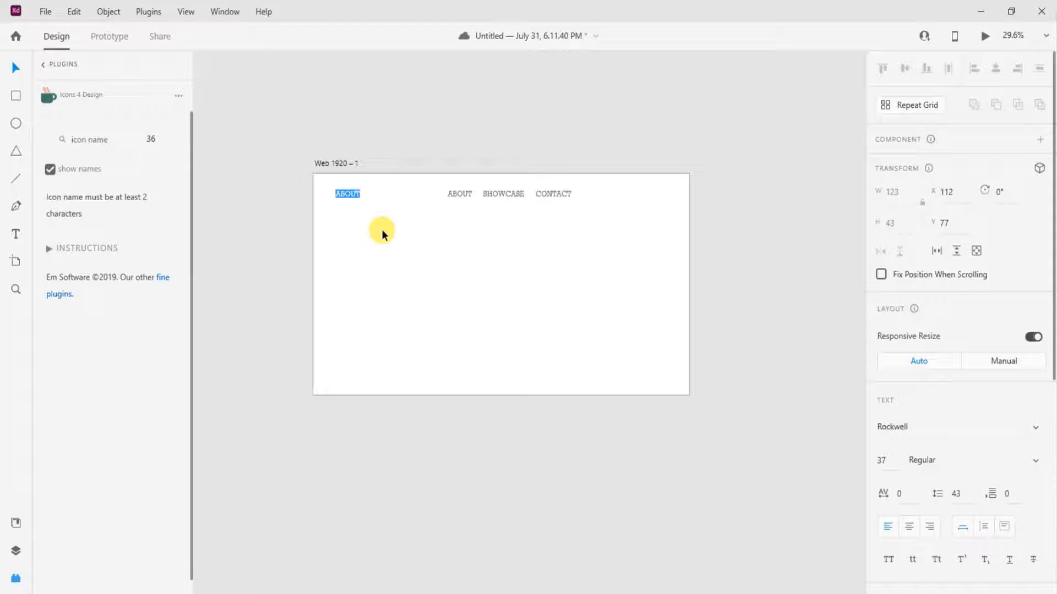
pyautogui.write('FURNI.KIOSK')
pyautogui.press('Escape')
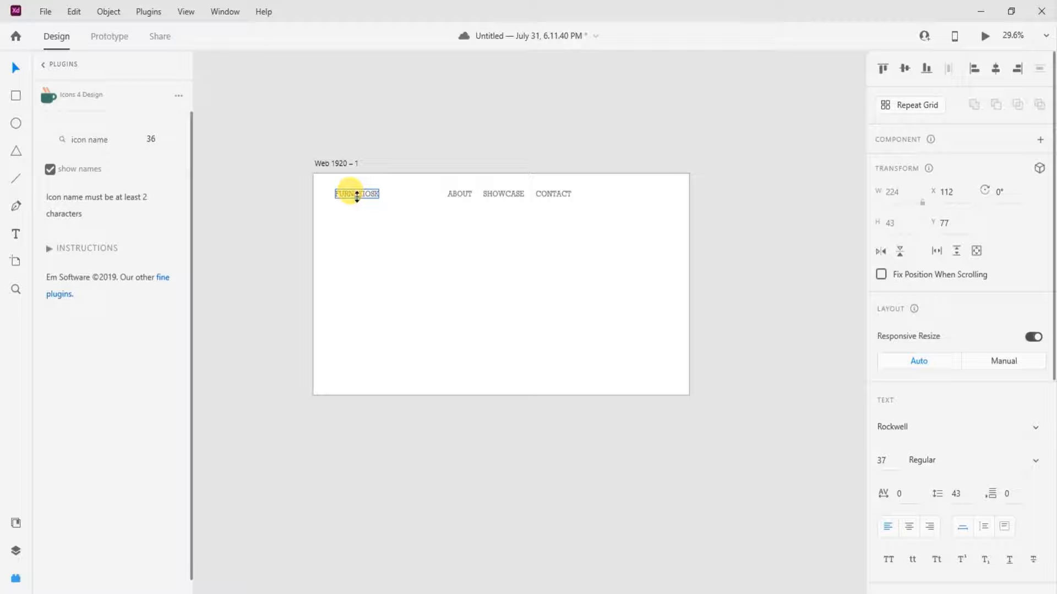
pyautogui.moveTo(357, 197); pyautogui.dragTo(358, 205)
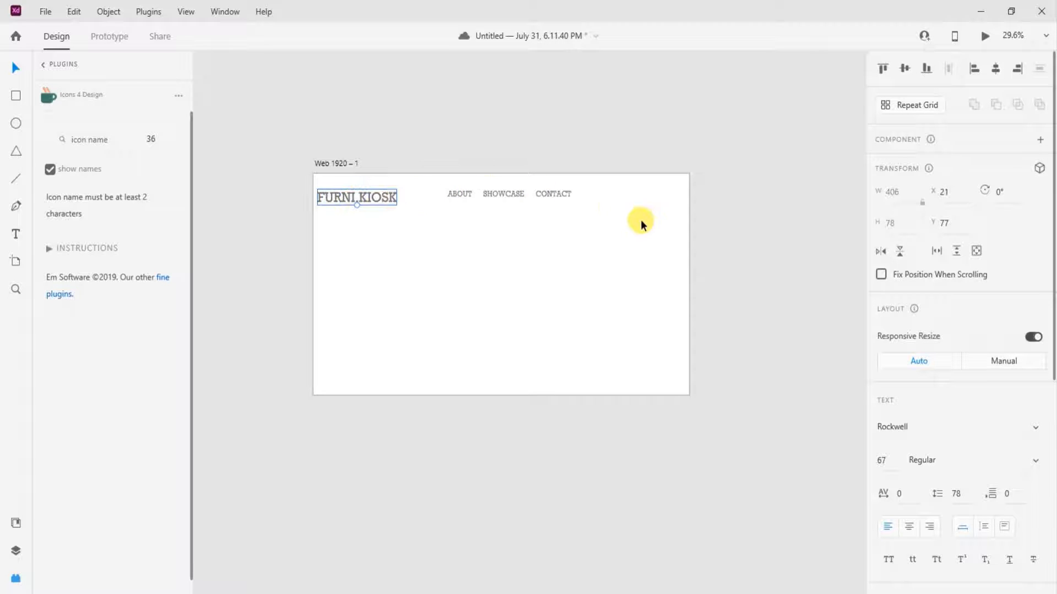
# Move the three navigation labels to start at about X 1054, Y 73 and the FURNI.KIOSK logo to about X 92, Y 56.
pyautogui.moveTo(640, 221); pyautogui.dragTo(569, 190)
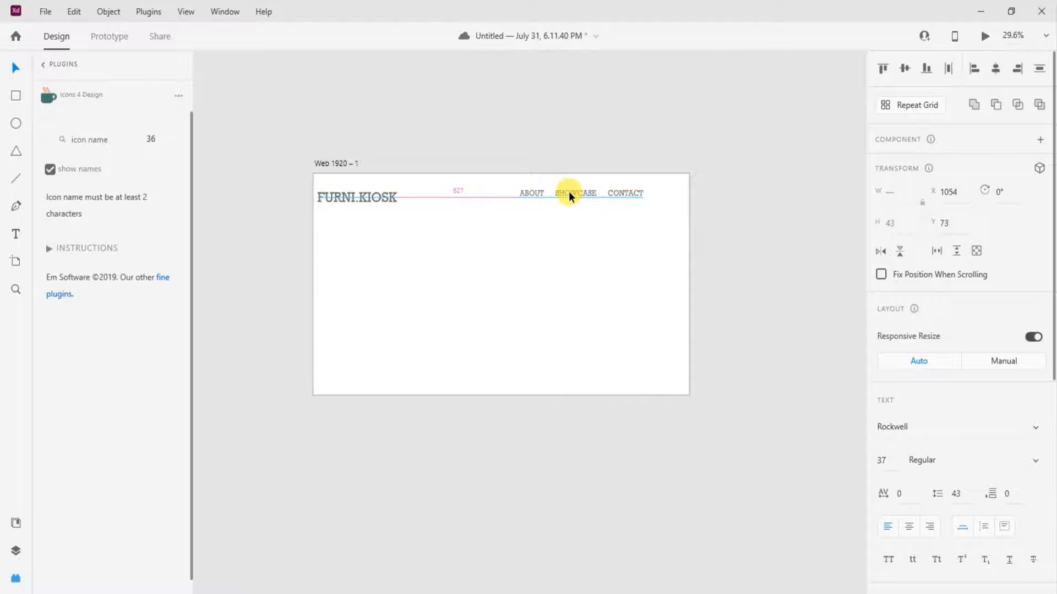
pyautogui.moveTo(369, 193); pyautogui.dragTo(383, 190)
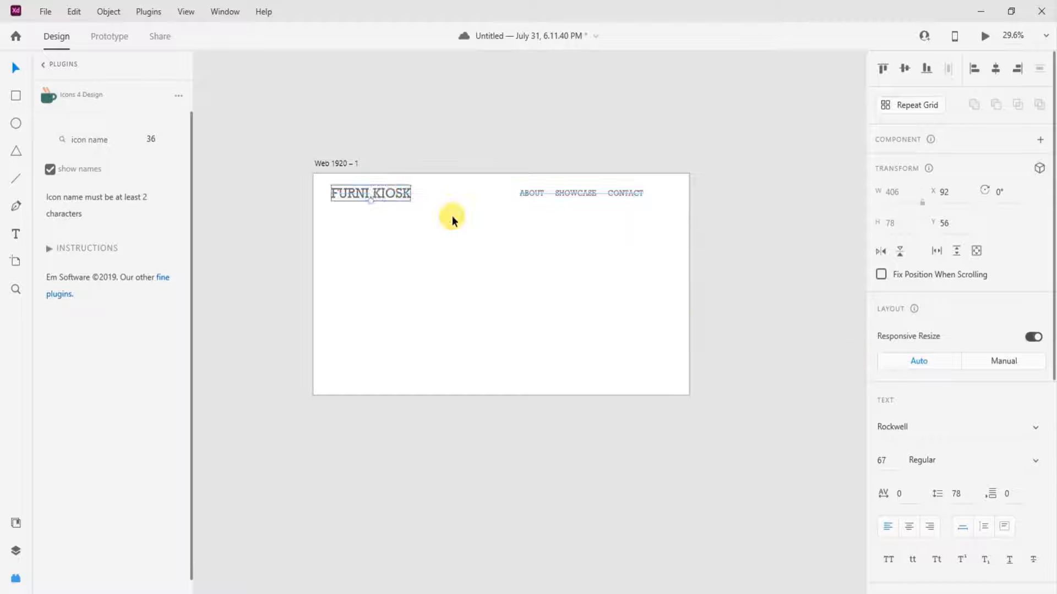
# Set the FURNI.KIOSK logo's text size to 50 and move it to about X 95, Y 73.
pyautogui.click(896, 461)
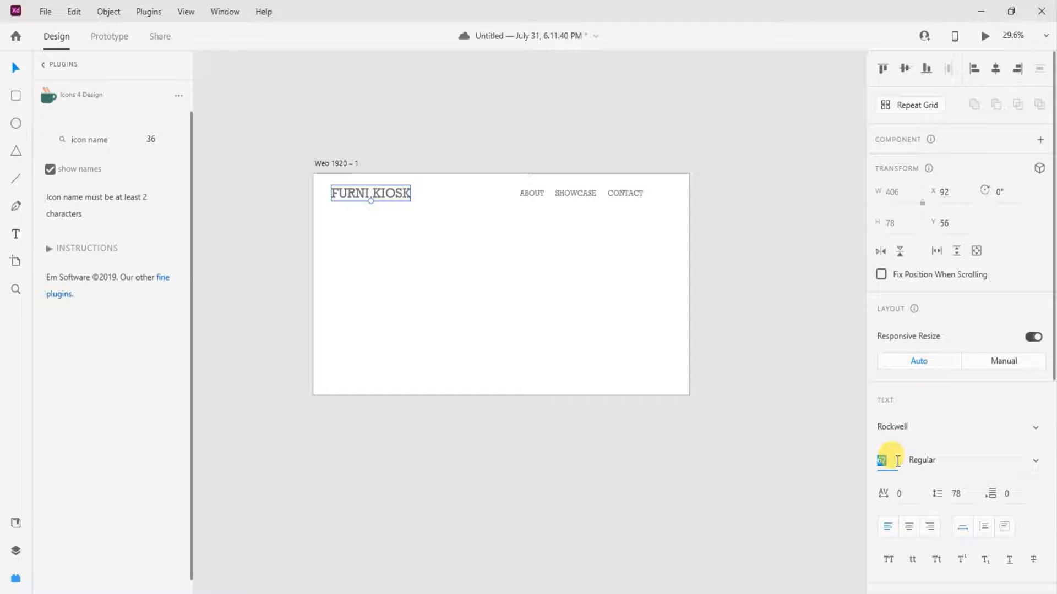
pyautogui.write('50')
pyautogui.press('Return')
pyautogui.click(451, 288)
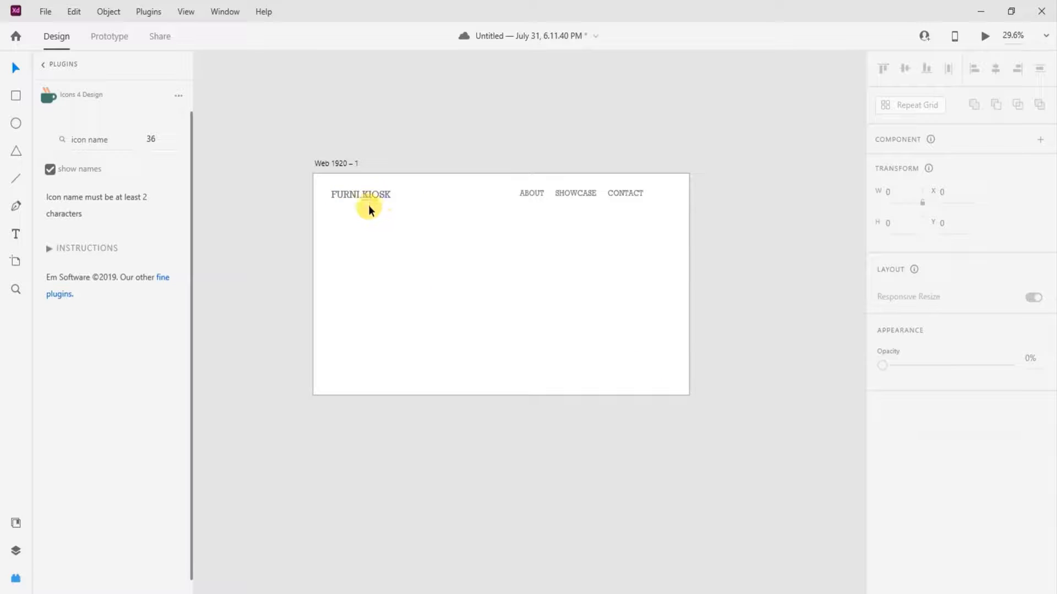
pyautogui.moveTo(371, 190)
pyautogui.mouseDown()
pyautogui.moveTo(380, 187)
pyautogui.moveTo(370, 191)
pyautogui.mouseUp()
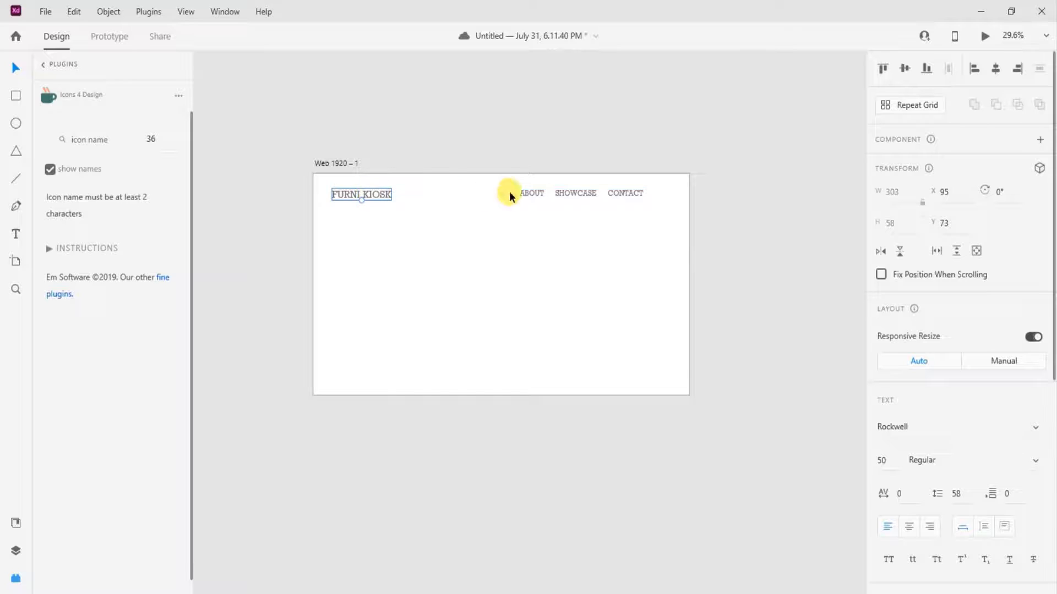
# Shift the navigation labels further toward the artboard's right edge and move the FURNI.KIOSK logo to about X 82, Y 66.
pyautogui.click(532, 215)
pyautogui.moveTo(518, 152); pyautogui.dragTo(640, 190)
pyautogui.moveTo(382, 192); pyautogui.dragTo(379, 190)
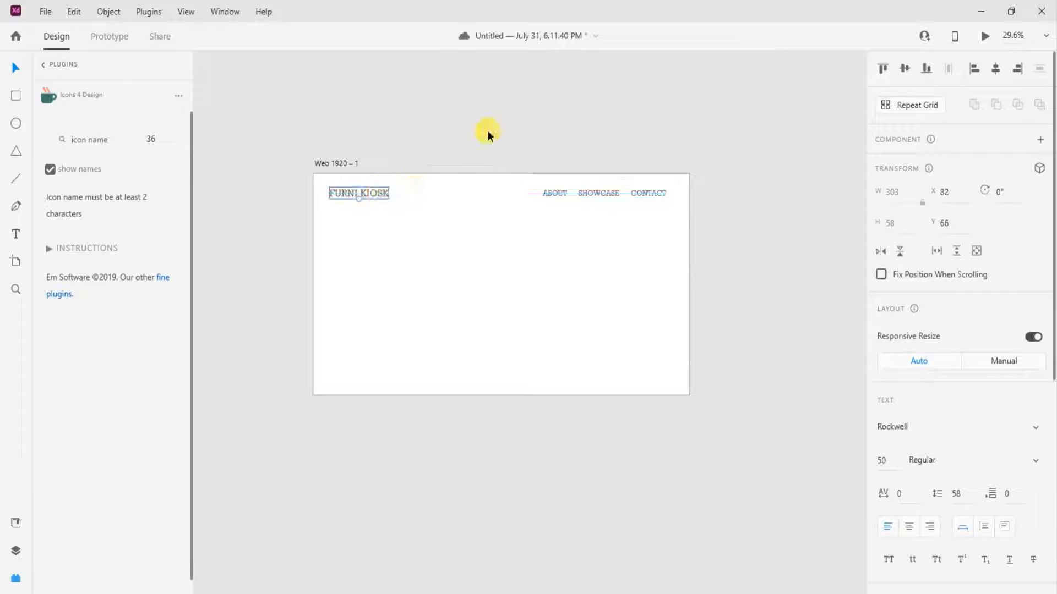
pyautogui.click(488, 131)
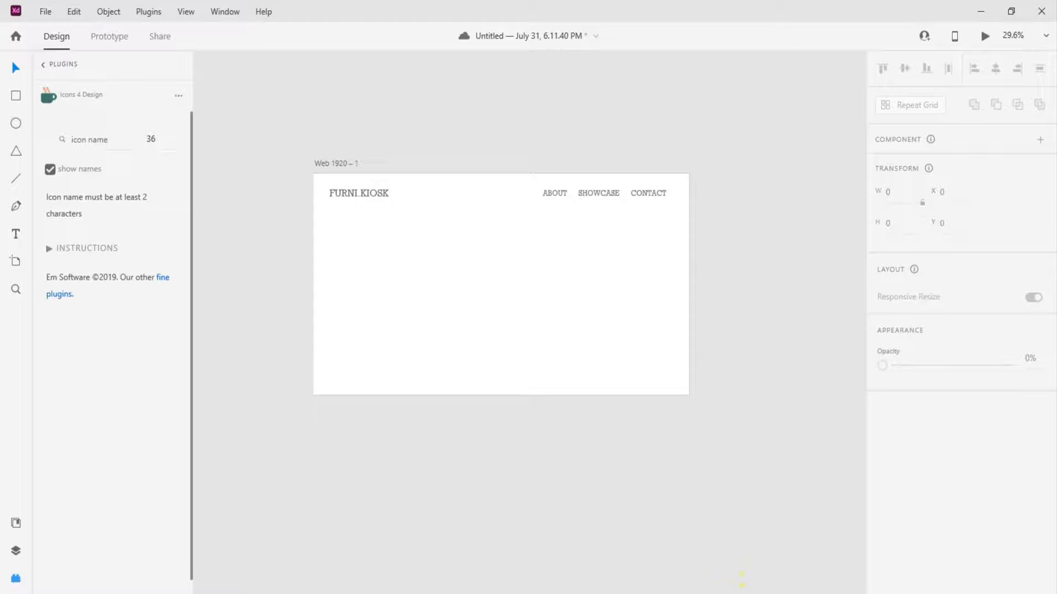
# Switch to Chrome, dismiss the Unsplash thank-you popup, and bring the downloaded black floor lamp photo onto the artboard in Adobe XD.
pyautogui.click(740, 592)
pyautogui.click(803, 11)
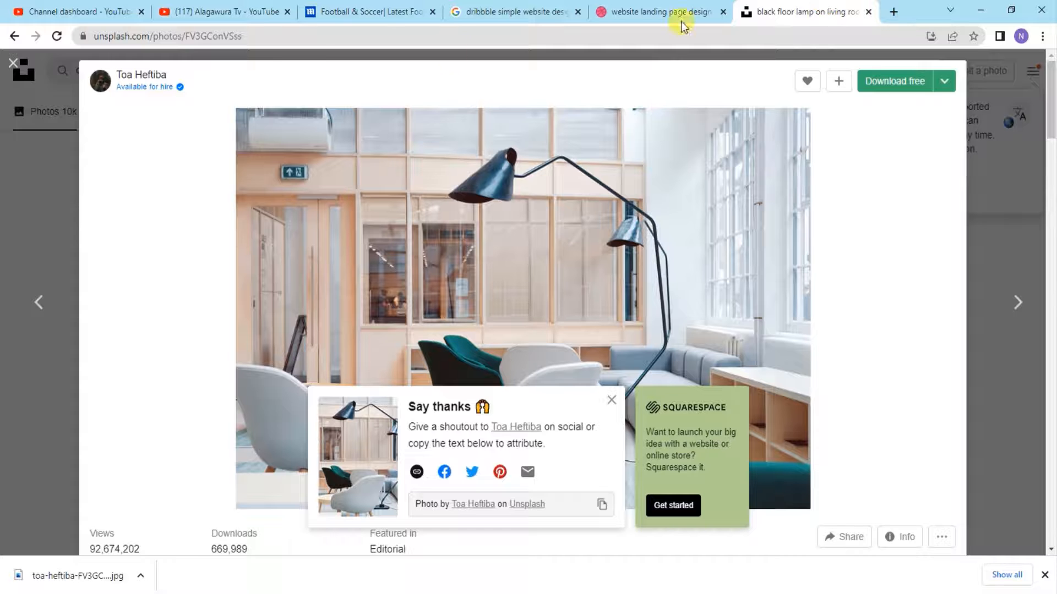
pyautogui.click(611, 400)
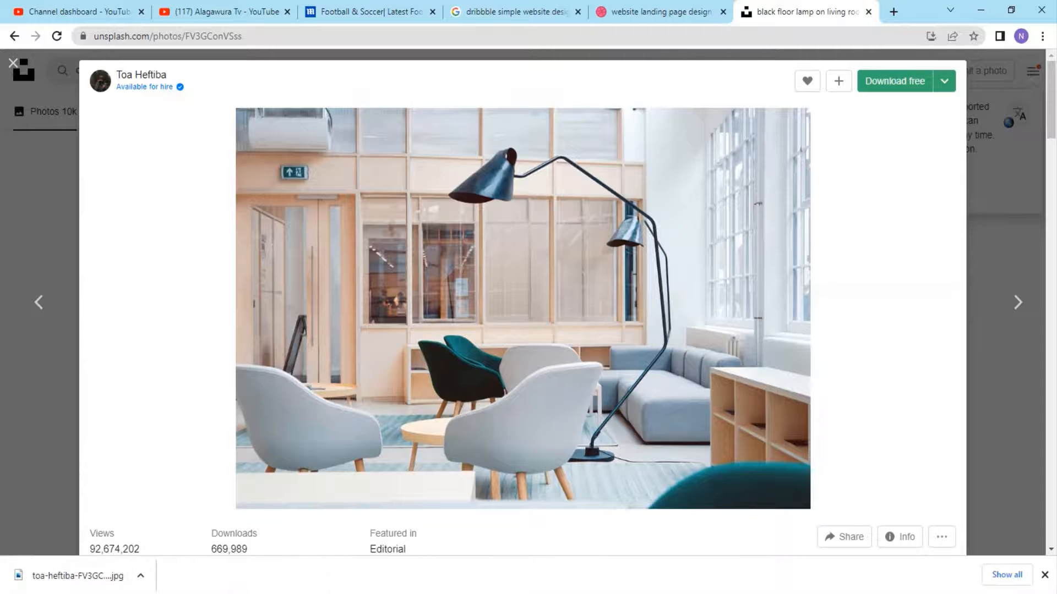
pyautogui.click(418, 593)
pyautogui.rightClick(478, 283)
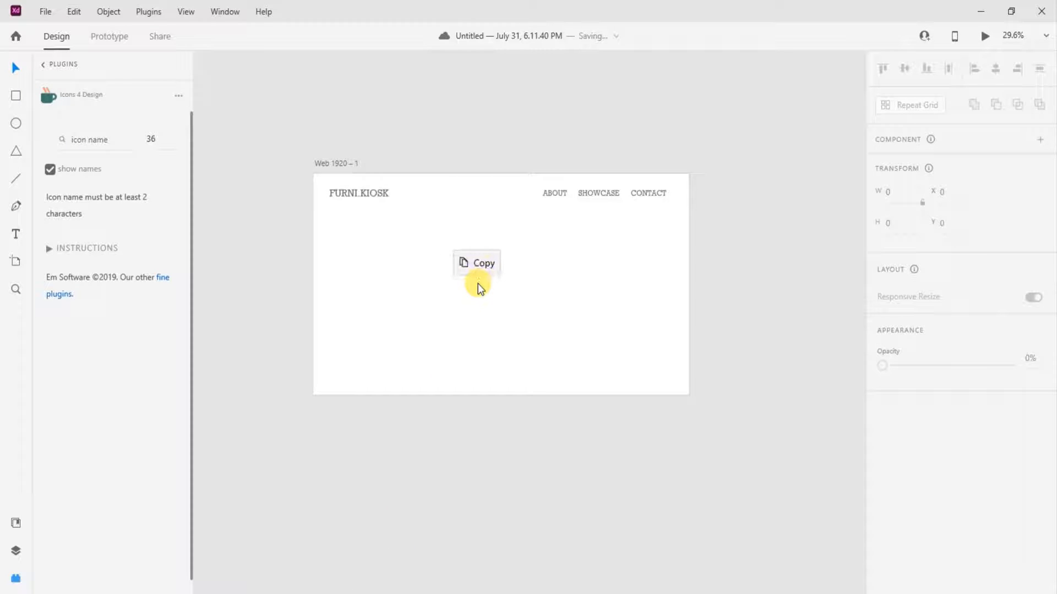
pyautogui.moveTo(478, 283); pyautogui.dragTo(478, 283)
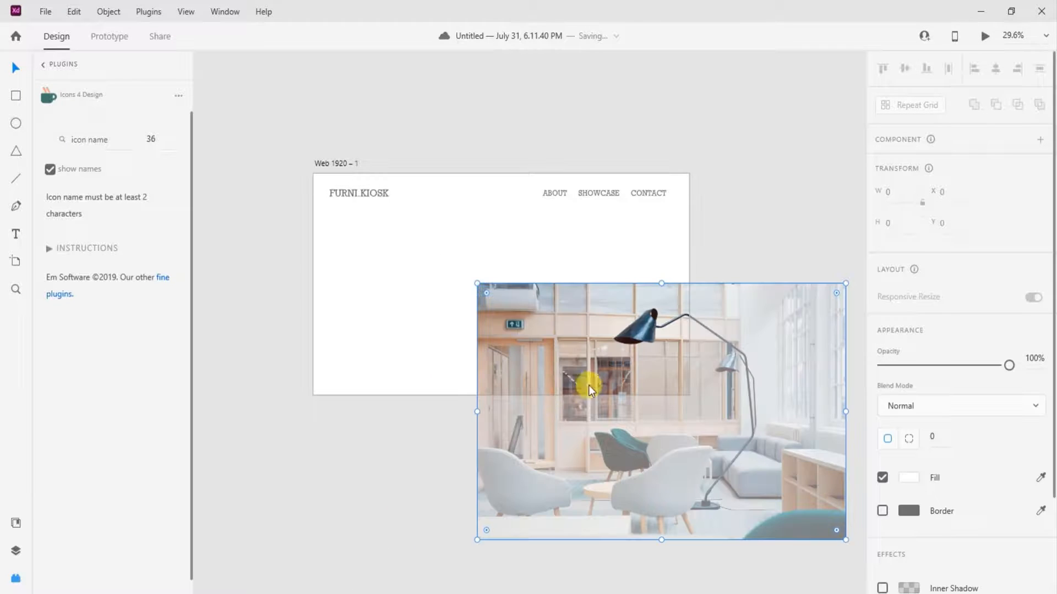
# Shrink the interior photo to about 1064 × 710 and place it below the navigation labels at about X 739, Y 185.
pyautogui.moveTo(589, 385); pyautogui.dragTo(506, 284)
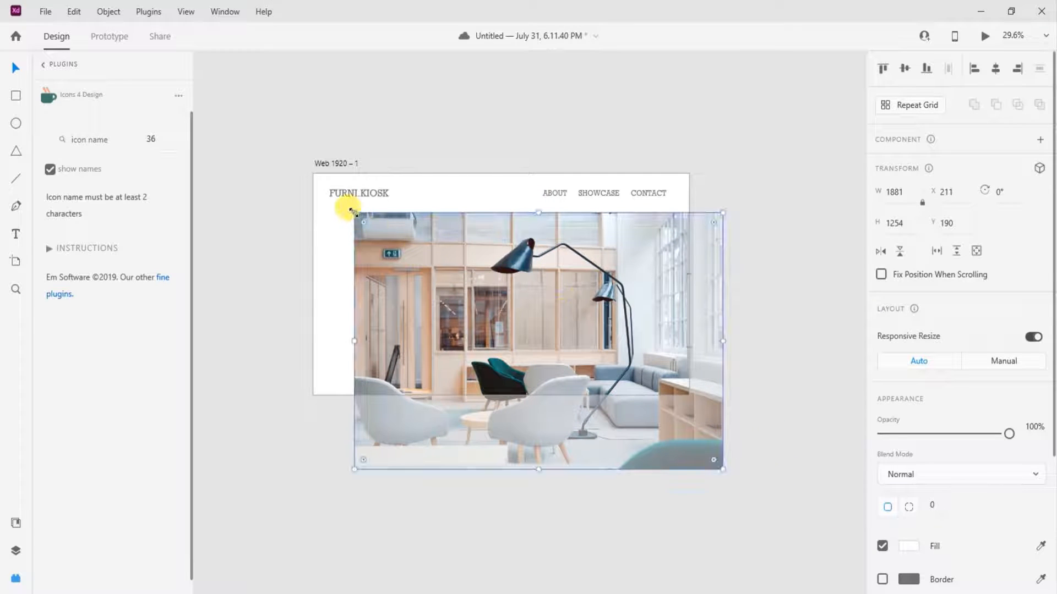
pyautogui.moveTo(353, 212); pyautogui.dragTo(477, 298)
pyautogui.moveTo(584, 351); pyautogui.dragTo(523, 255)
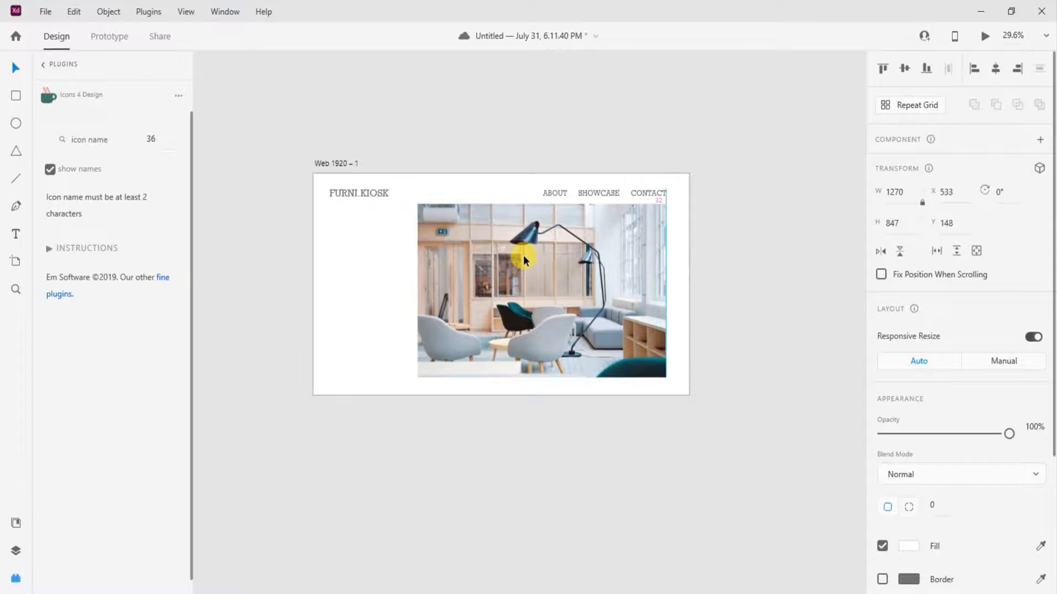
pyautogui.moveTo(660, 378); pyautogui.dragTo(625, 342)
pyautogui.moveTo(517, 288); pyautogui.dragTo(548, 283)
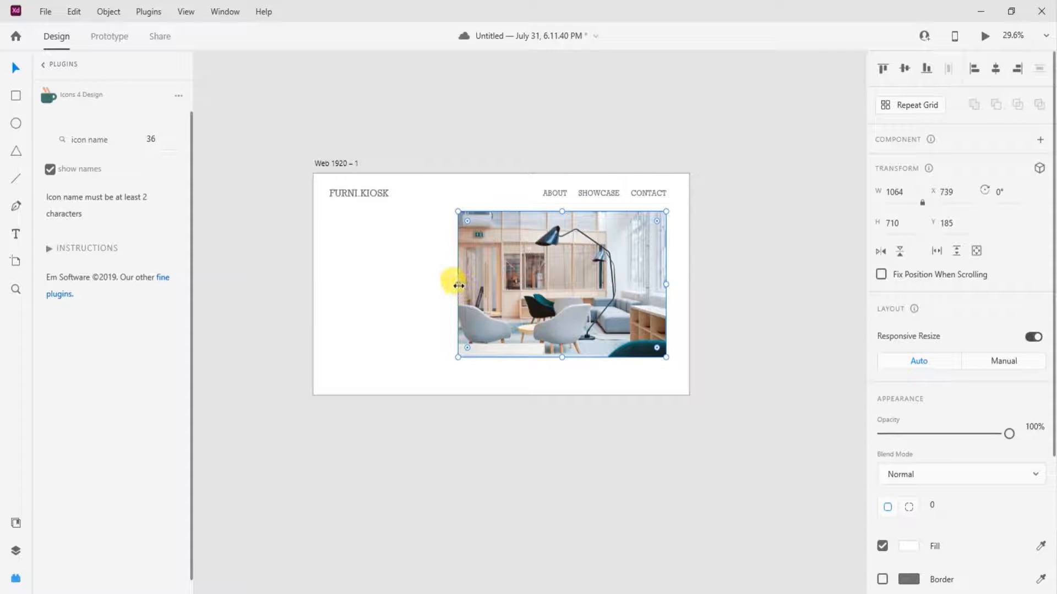
# Enlarge the photo to about 1163 × 776 and position it at about X 640, Y 192.
pyautogui.moveTo(452, 284); pyautogui.dragTo(434, 279)
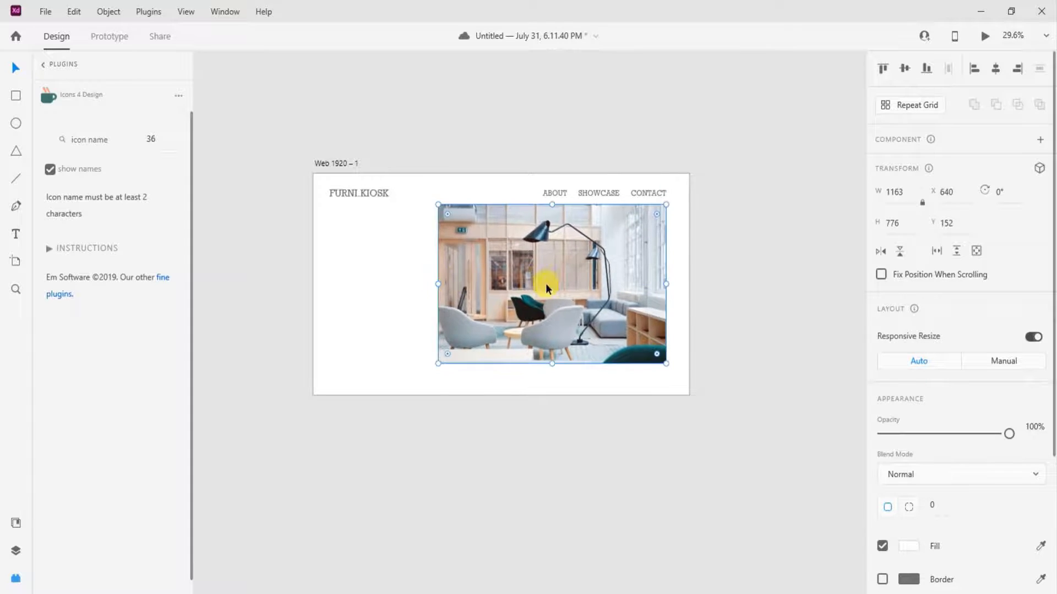
pyautogui.moveTo(546, 285); pyautogui.dragTo(550, 289)
pyautogui.click(752, 295)
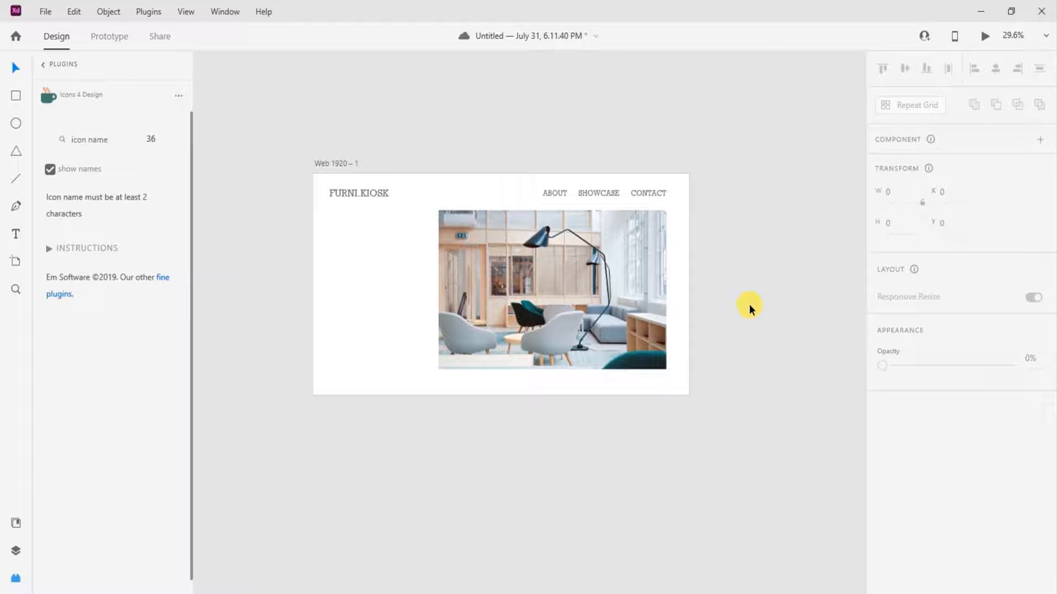
pyautogui.click(593, 282)
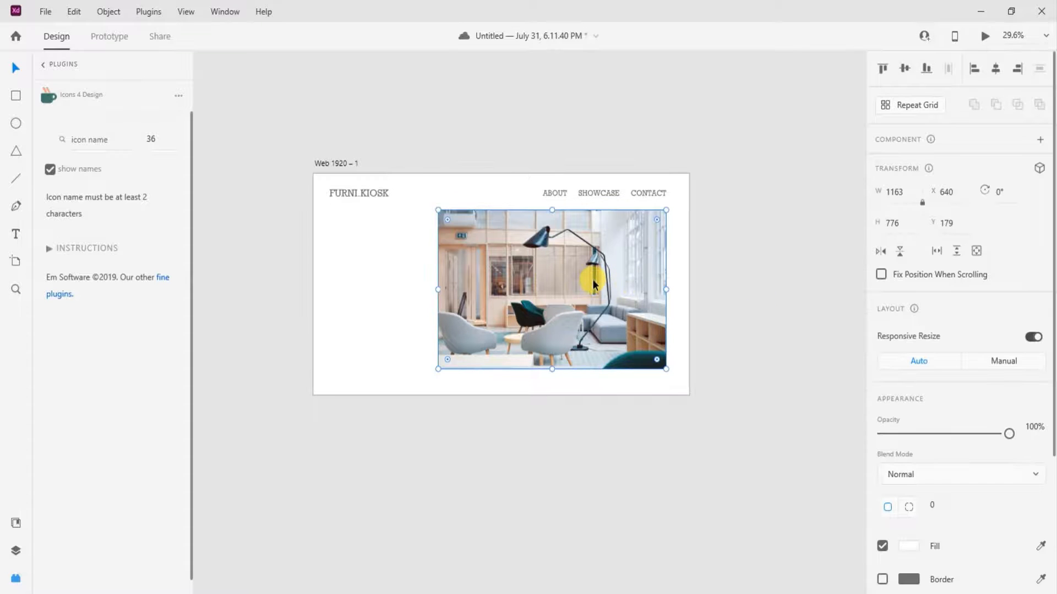
pyautogui.click(741, 249)
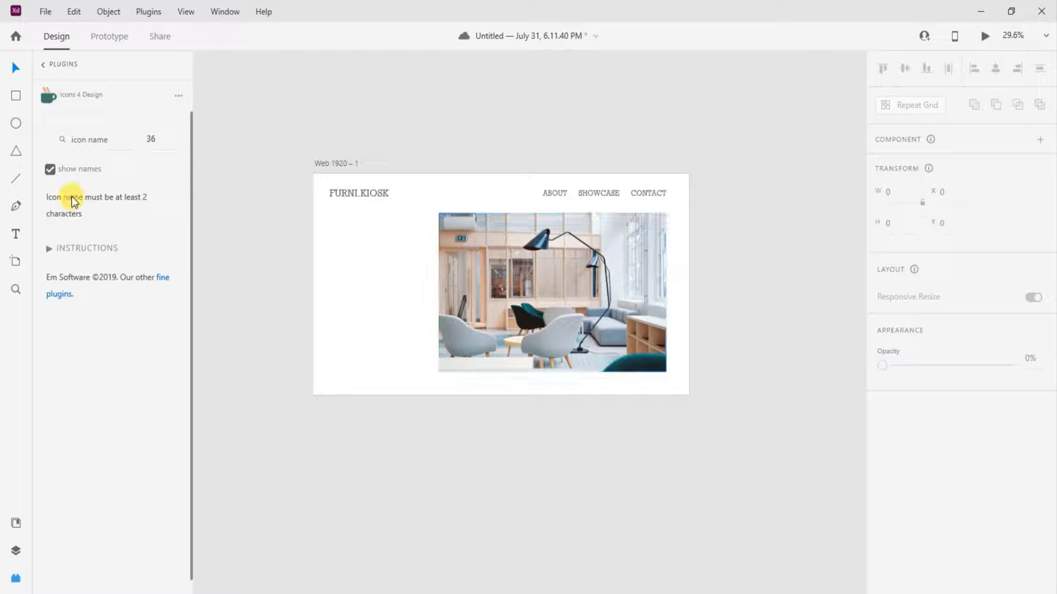
# Draw a rectangle about 763 × 654 at X 137, Y 247 overlapping the photo's left part, and align the FURNI.KIOSK logo with its left edge.
pyautogui.click(16, 97)
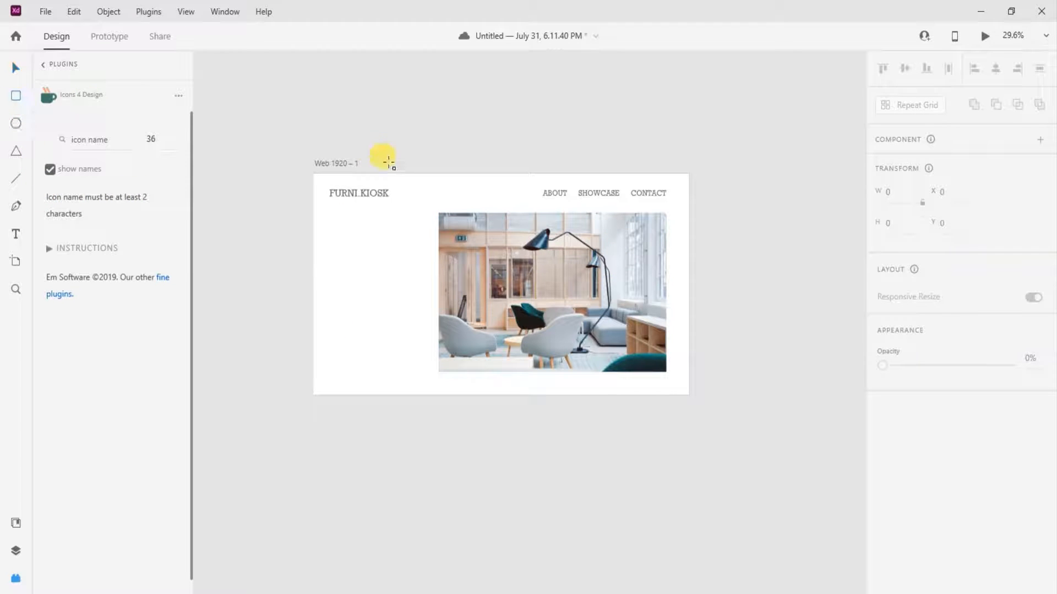
pyautogui.moveTo(340, 225)
pyautogui.mouseDown()
pyautogui.moveTo(359, 283)
pyautogui.moveTo(475, 336)
pyautogui.moveTo(490, 359)
pyautogui.mouseUp()
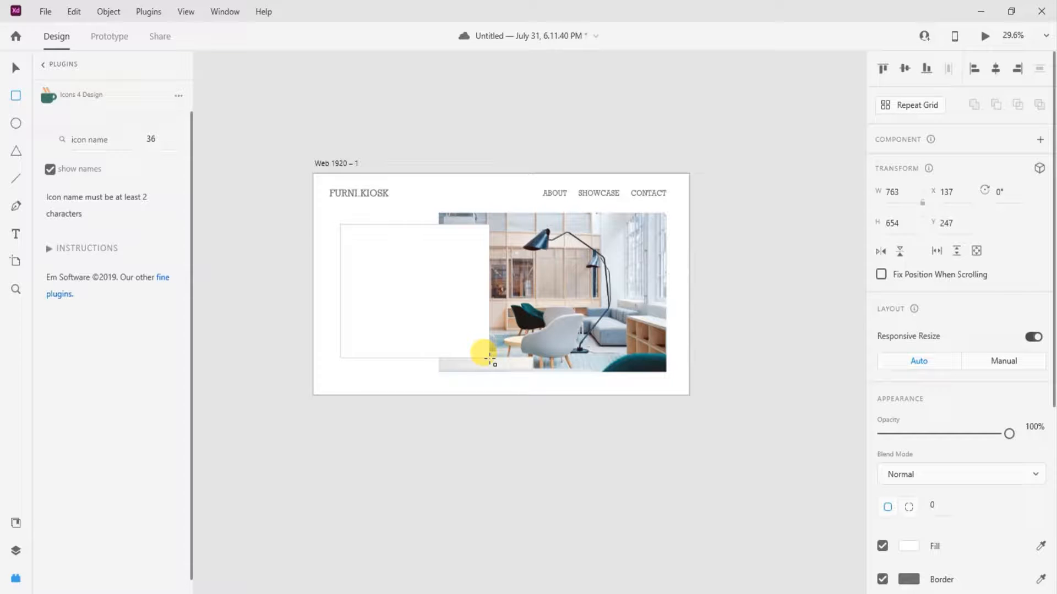
pyautogui.moveTo(489, 359); pyautogui.dragTo(489, 359)
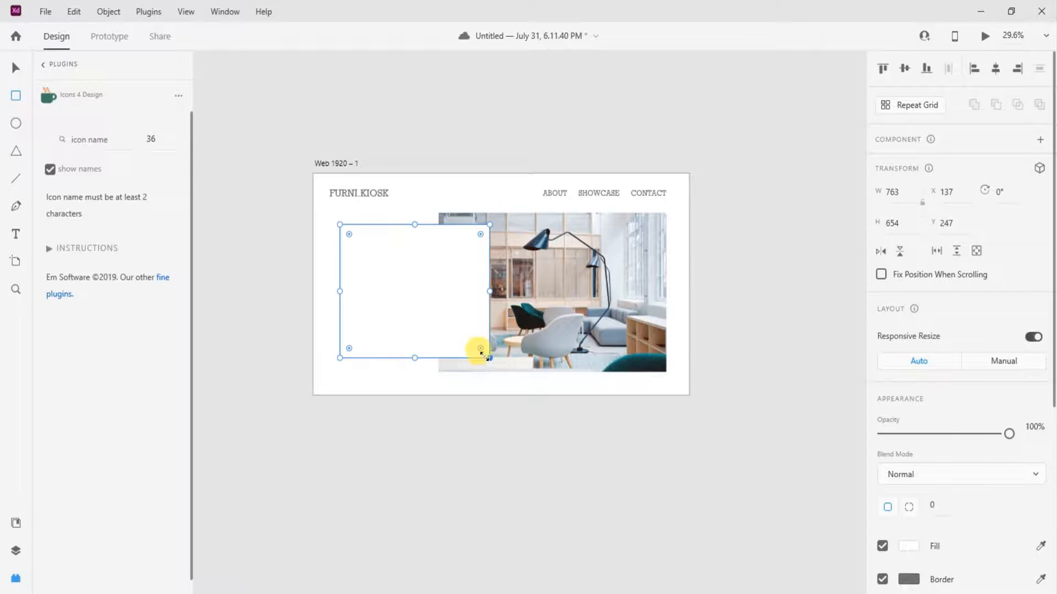
pyautogui.click(15, 68)
pyautogui.moveTo(357, 199)
pyautogui.mouseDown()
pyautogui.moveTo(376, 195)
pyautogui.moveTo(367, 193)
pyautogui.mouseUp()
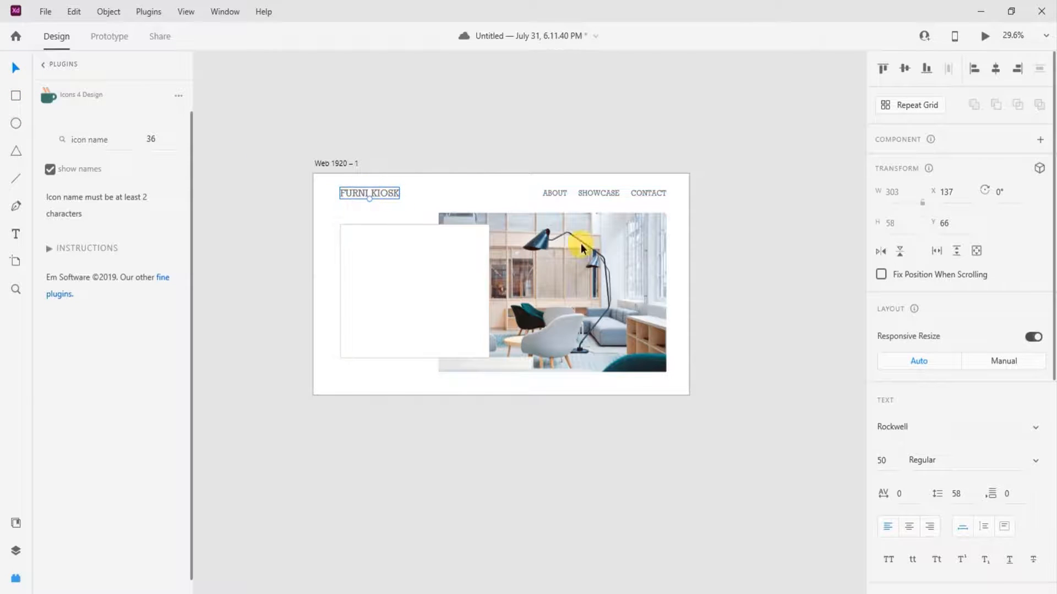
# Shrink the photo to about 1087 × 724 and move the navigation labels so they end flush with its right edge.
pyautogui.click(646, 300)
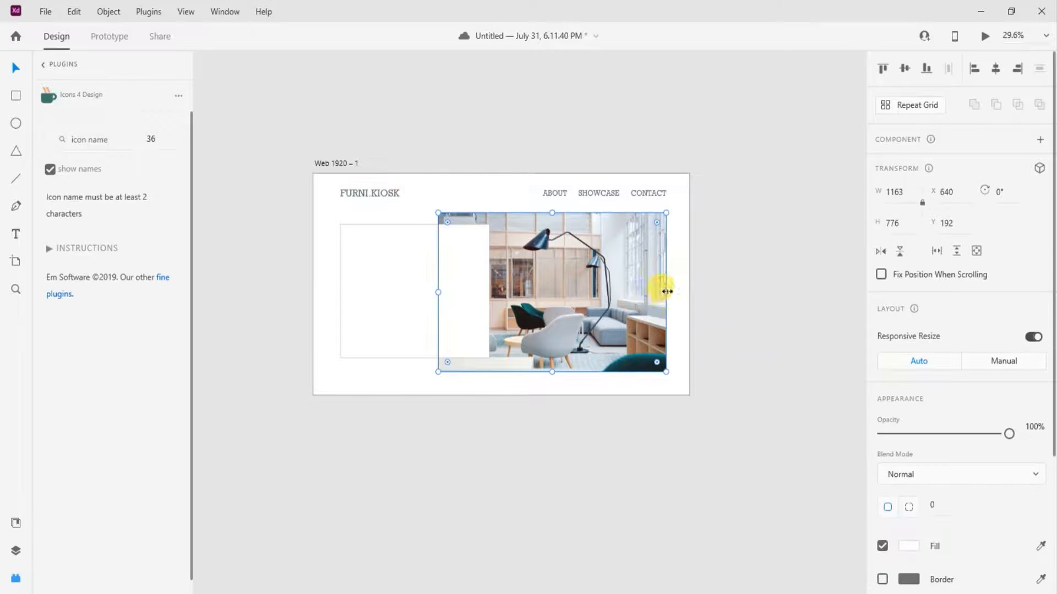
pyautogui.moveTo(667, 290); pyautogui.dragTo(651, 288)
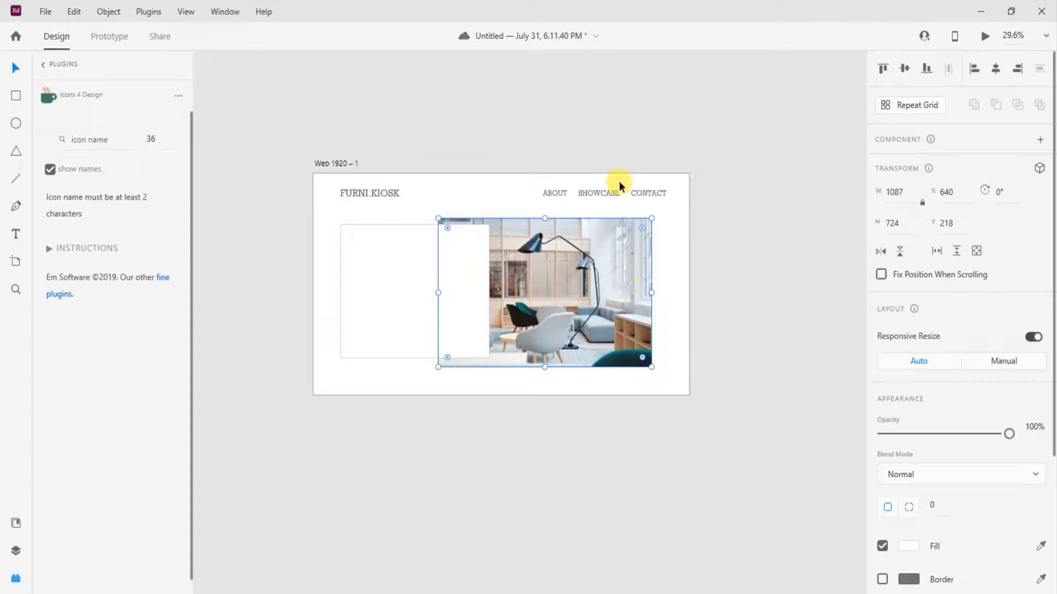
pyautogui.click(570, 208)
pyautogui.moveTo(542, 167); pyautogui.dragTo(629, 193)
# Shorten the white rectangle to a height of about 533 and move it down to about Y 294.
pyautogui.click(413, 345)
pyautogui.moveTo(414, 358); pyautogui.dragTo(413, 332)
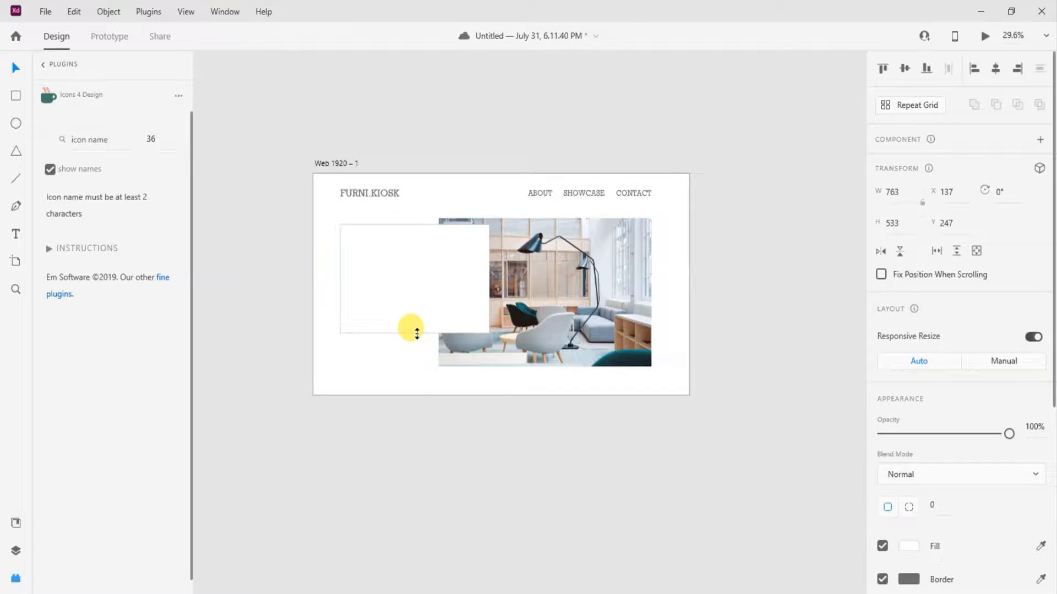
pyautogui.moveTo(407, 279); pyautogui.dragTo(409, 286)
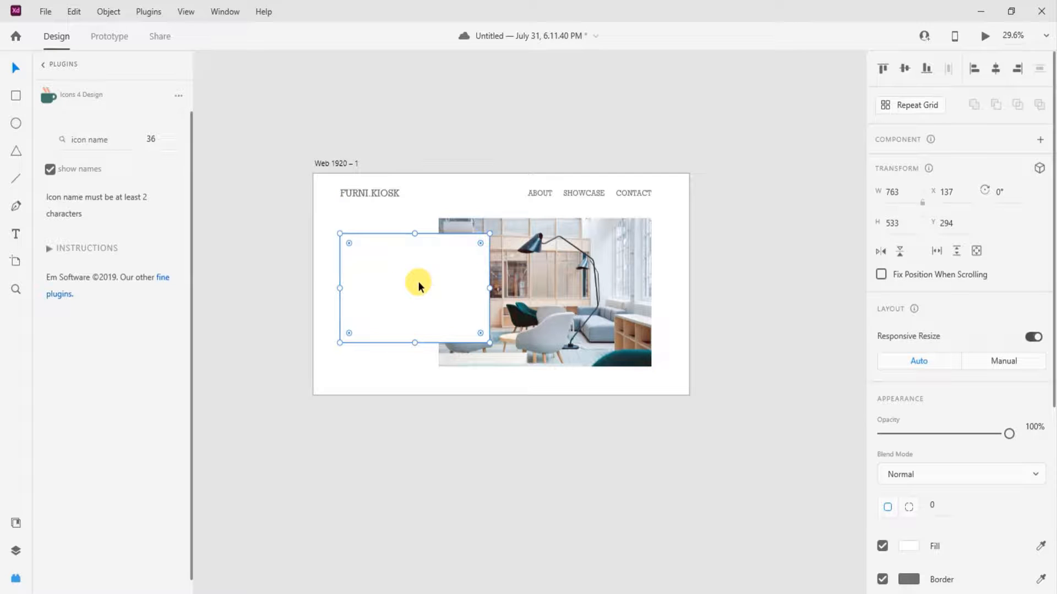
# Remove the border from the white rectangle.
pyautogui.scroll(-5, 983, 500)
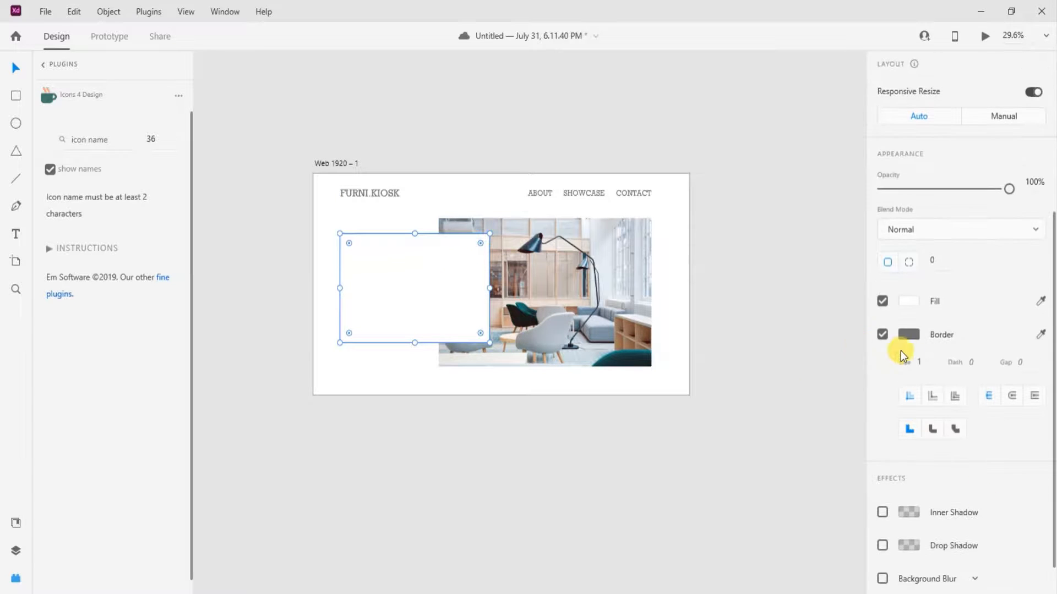
pyautogui.click(883, 334)
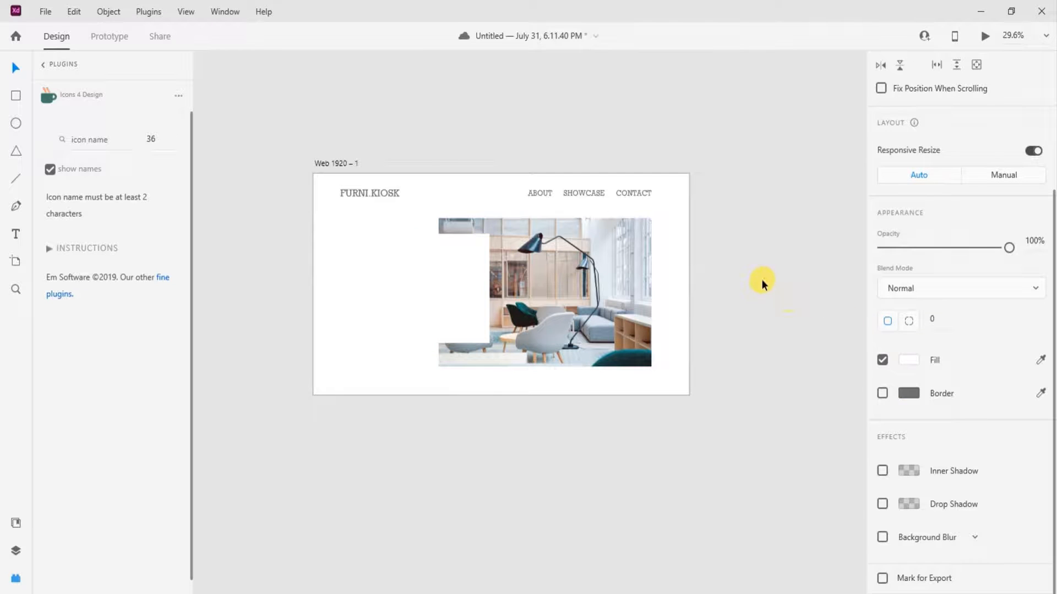
# Fill the rectangle with a linear gradient from #FFFFFF at its upper-right corner to #808080 near its lower-left corner.
pyautogui.click(454, 292)
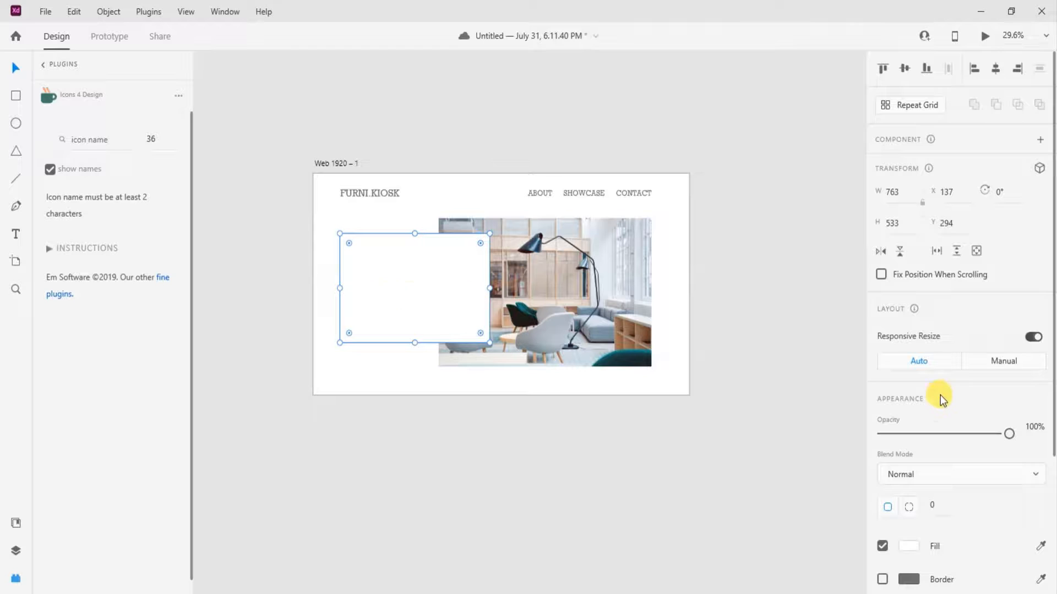
pyautogui.scroll(-3, 943, 398)
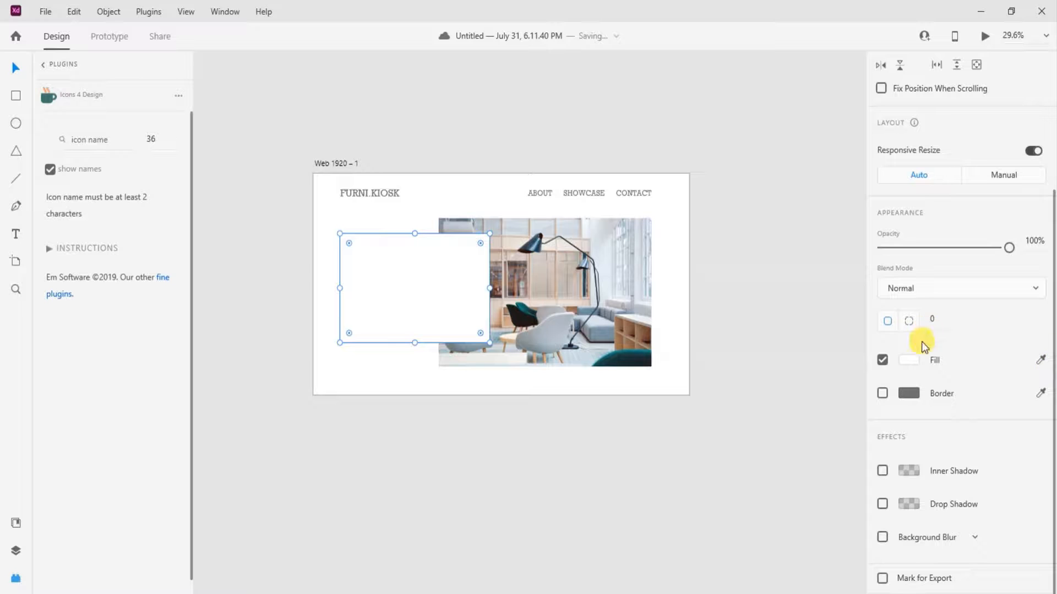
pyautogui.click(913, 362)
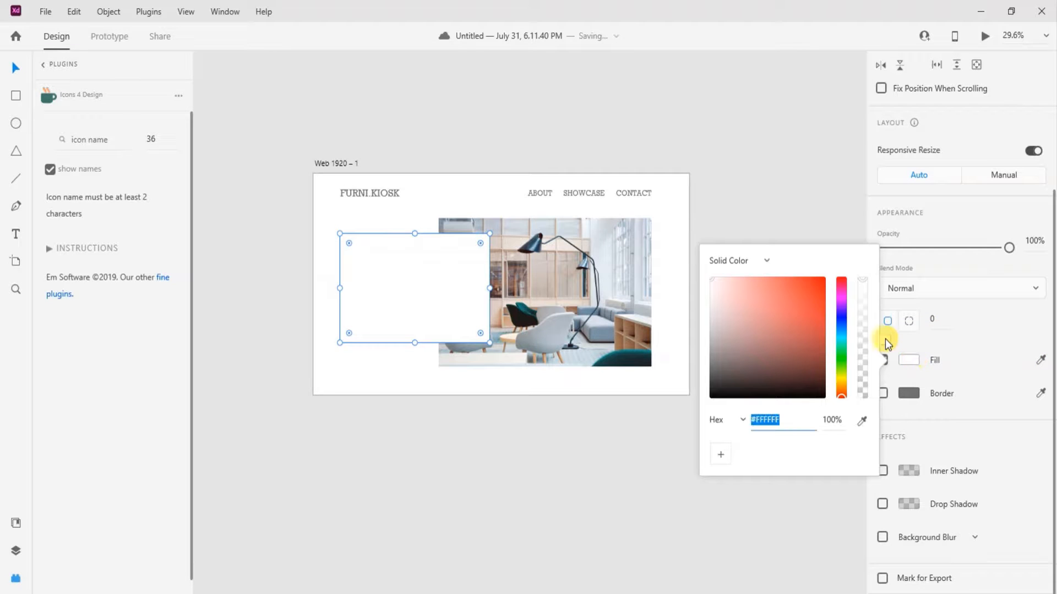
pyautogui.click(771, 258)
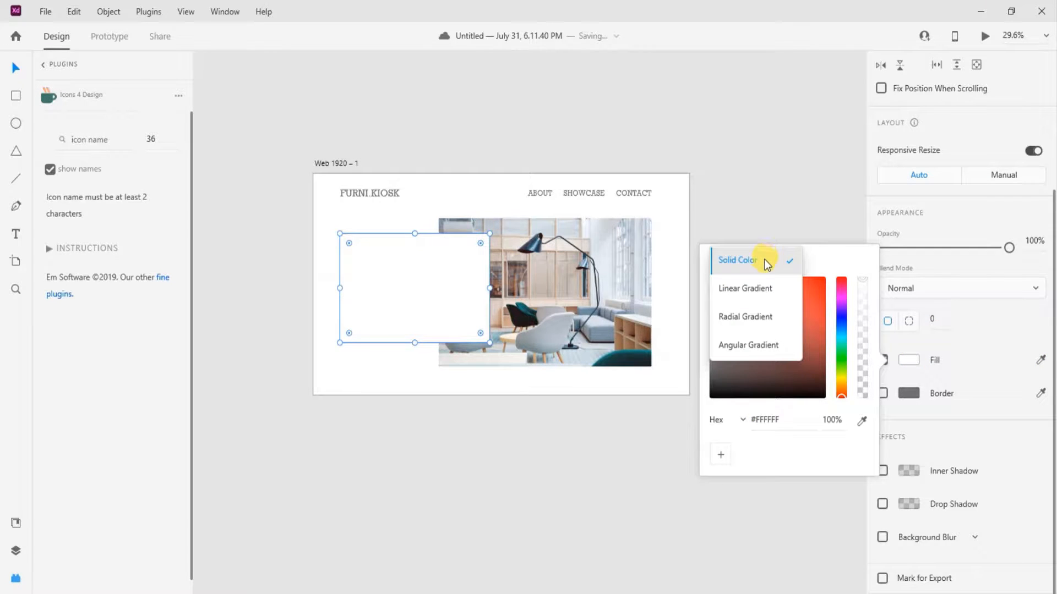
pyautogui.click(760, 289)
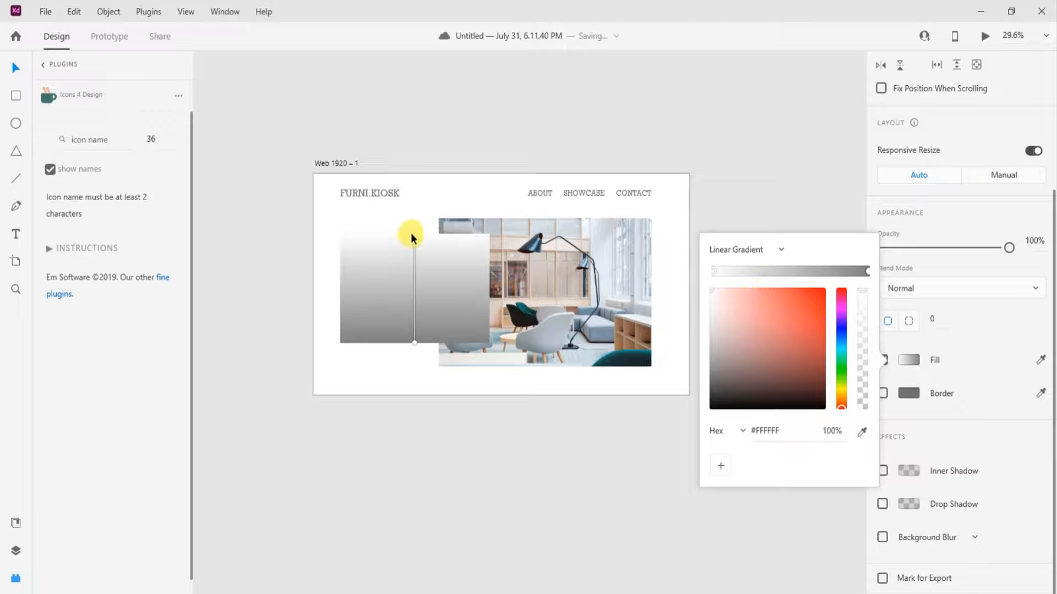
pyautogui.moveTo(412, 237); pyautogui.dragTo(487, 233)
pyautogui.moveTo(414, 342); pyautogui.dragTo(336, 342)
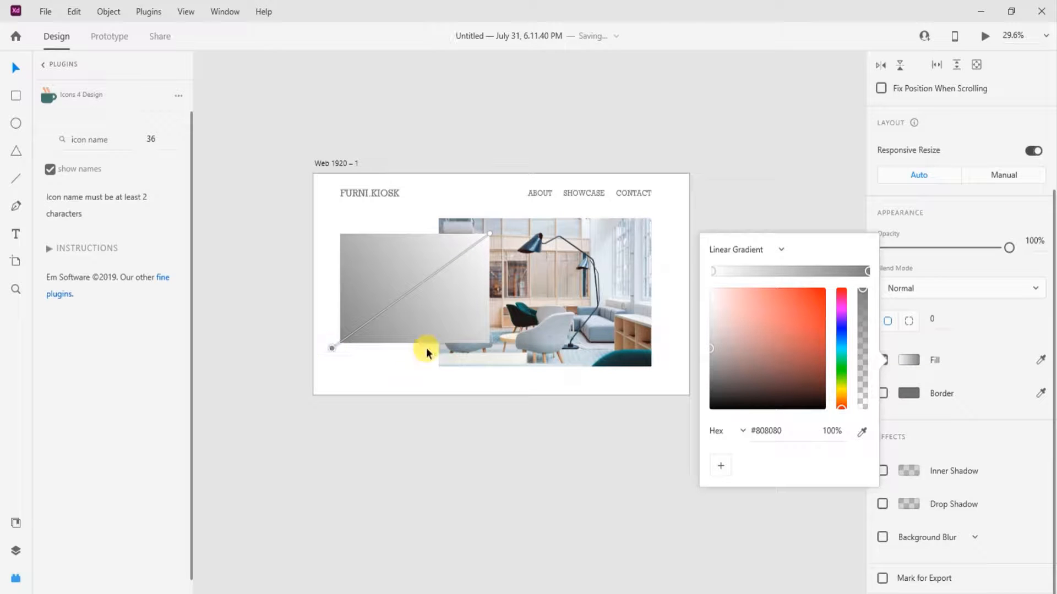
pyautogui.click(966, 269)
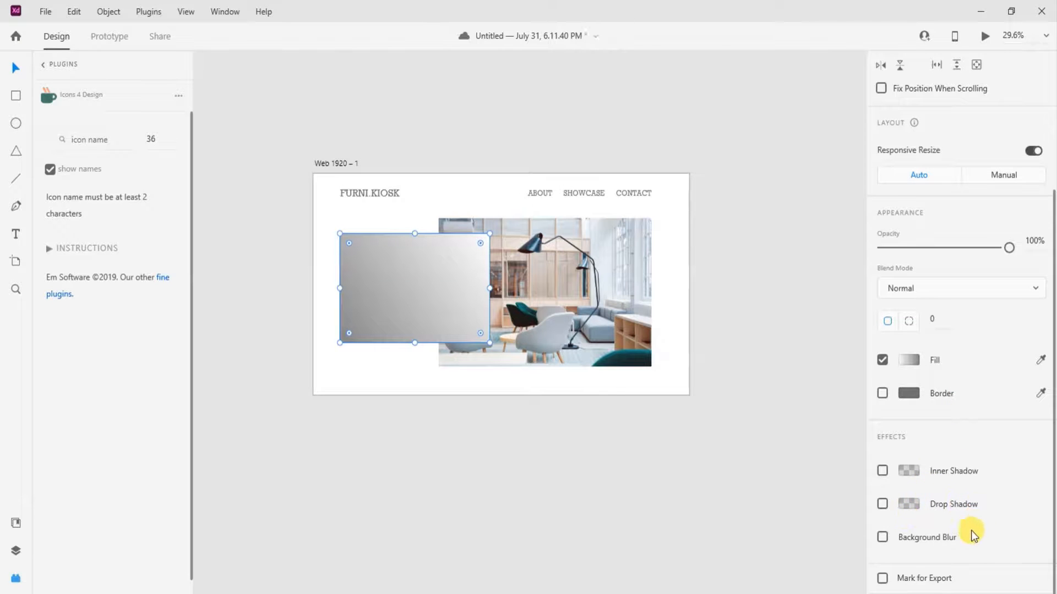
# Turn on a background blur for the gradient rectangle overlapping the photo.
pyautogui.click(882, 537)
pyautogui.scroll(-3, 927, 527)
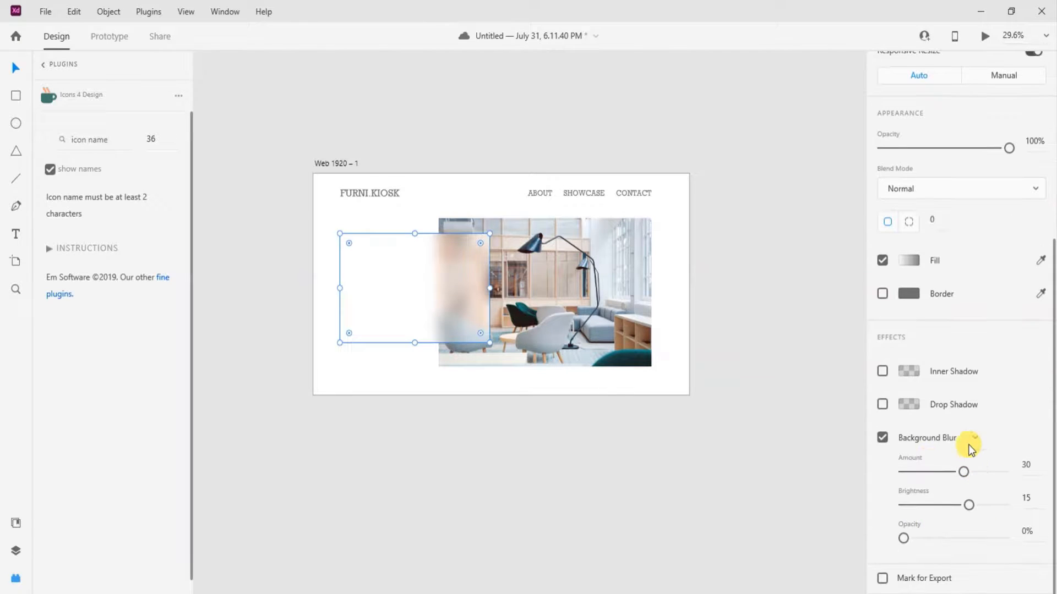
# Try an object blur of 48 with 90% opacity on the gradient rectangle and return to the background blur type.
pyautogui.click(972, 439)
pyautogui.click(936, 465)
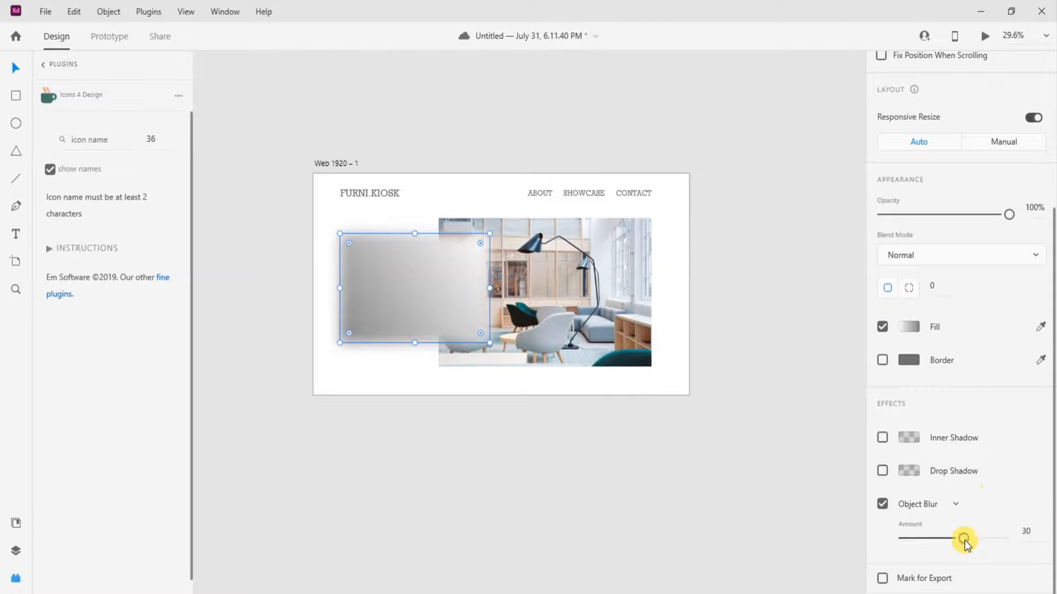
pyautogui.moveTo(963, 540); pyautogui.dragTo(996, 533)
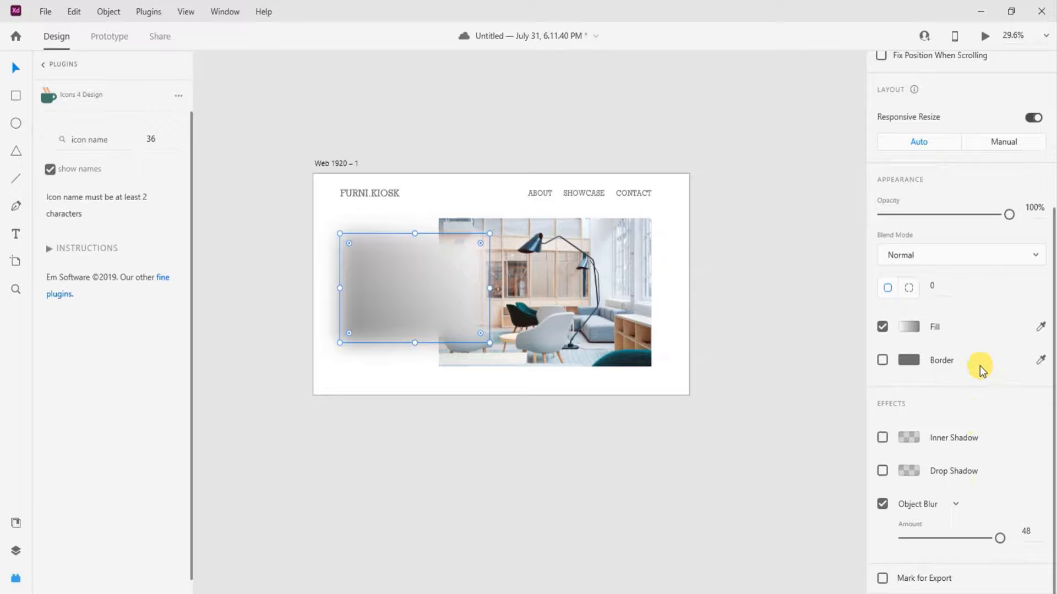
pyautogui.moveTo(1009, 213)
pyautogui.mouseDown()
pyautogui.moveTo(956, 215)
pyautogui.moveTo(997, 216)
pyautogui.mouseUp()
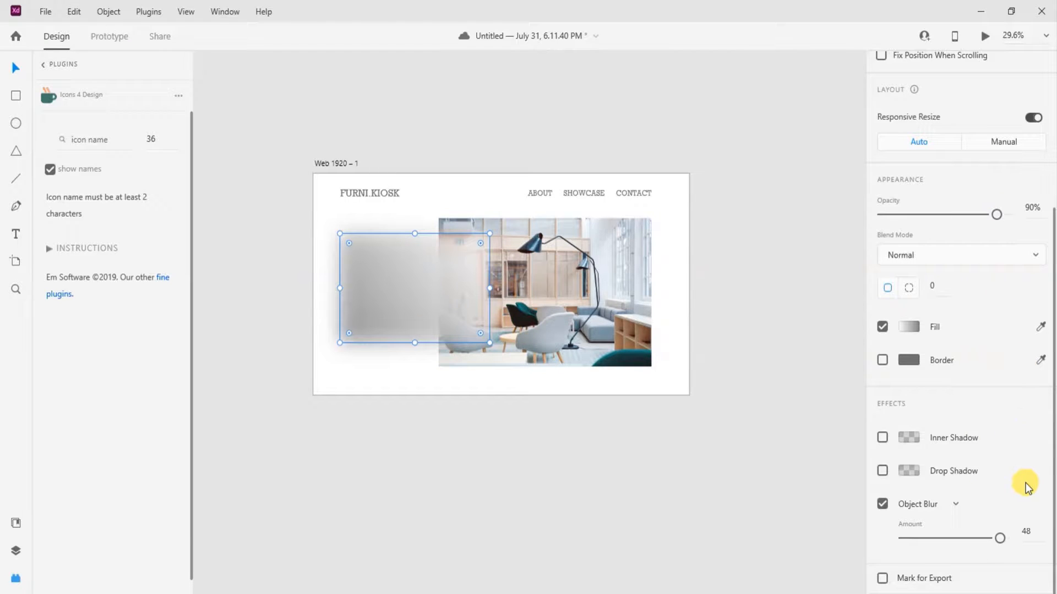
pyautogui.click(952, 501)
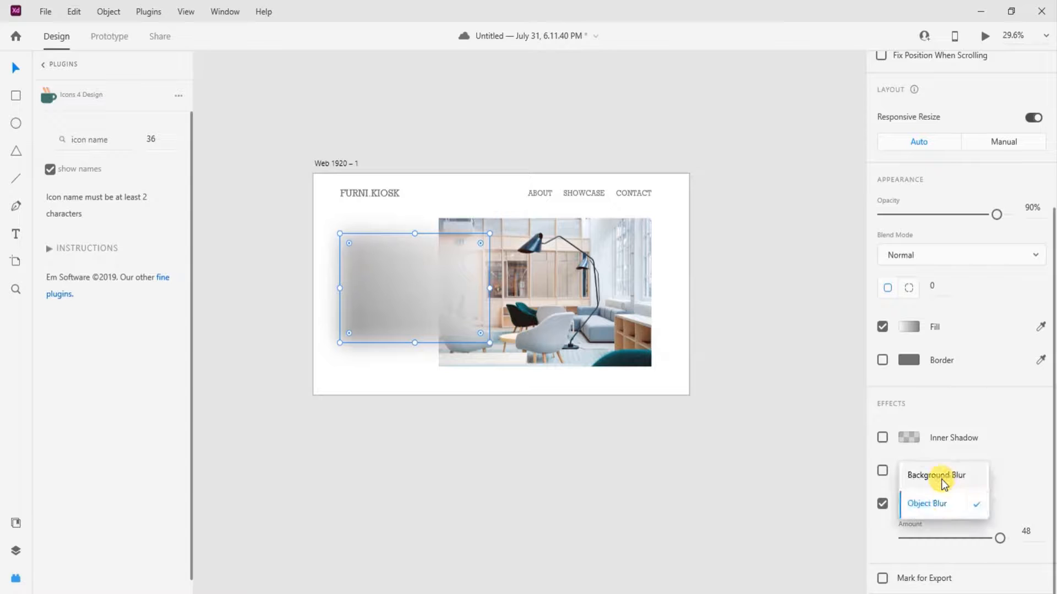
pyautogui.click(941, 477)
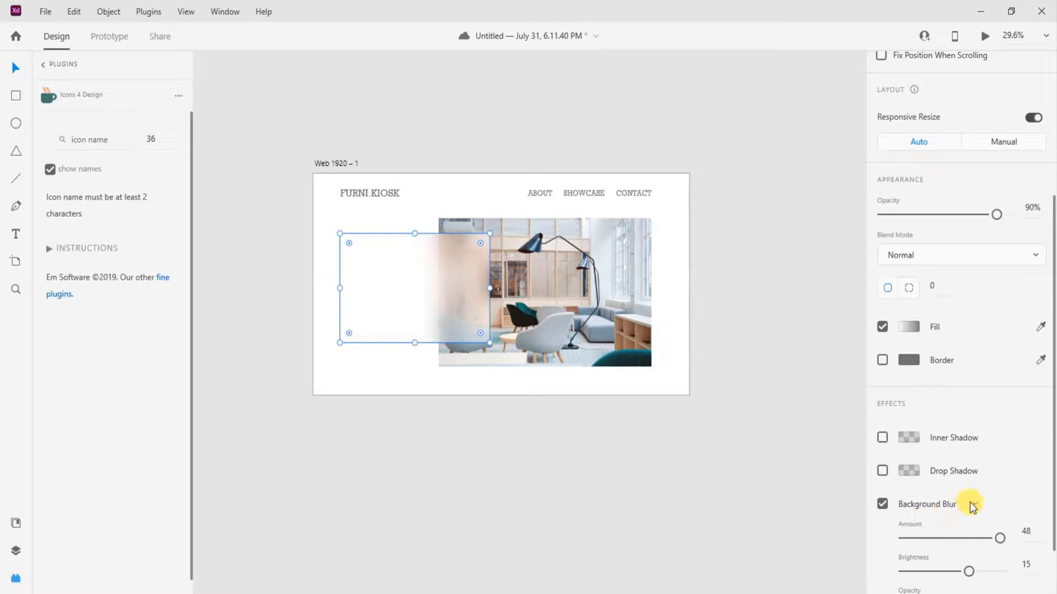
# Set the rectangle's background blur amount to 18 and its brightness to 20, leaving the blur opacity at 0%.
pyautogui.scroll(-2, 981, 530)
pyautogui.moveTo(907, 540)
pyautogui.mouseDown()
pyautogui.moveTo(943, 534)
pyautogui.moveTo(905, 530)
pyautogui.mouseUp()
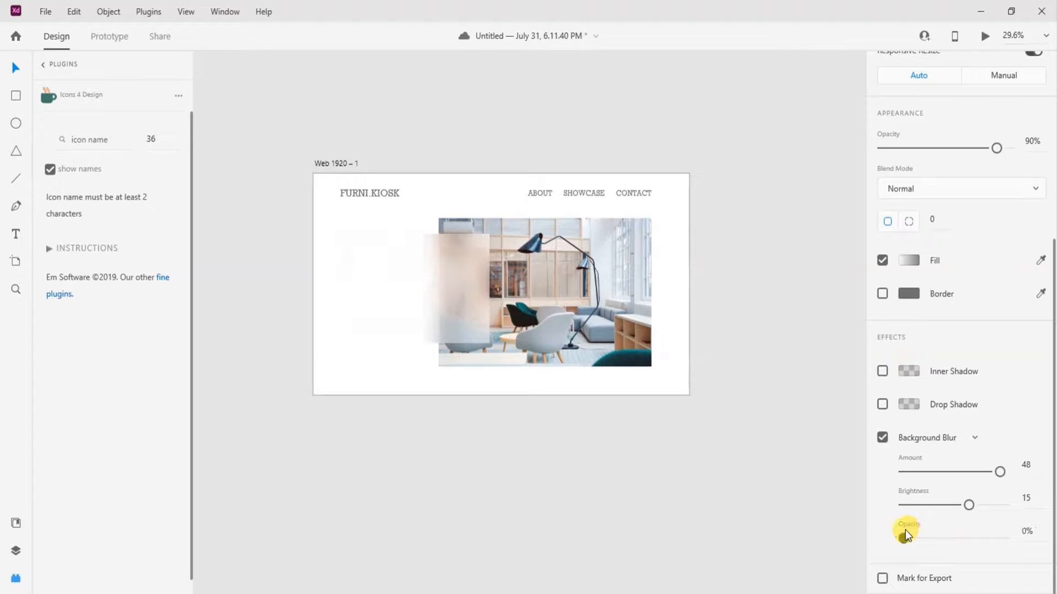
pyautogui.moveTo(938, 507); pyautogui.dragTo(939, 473)
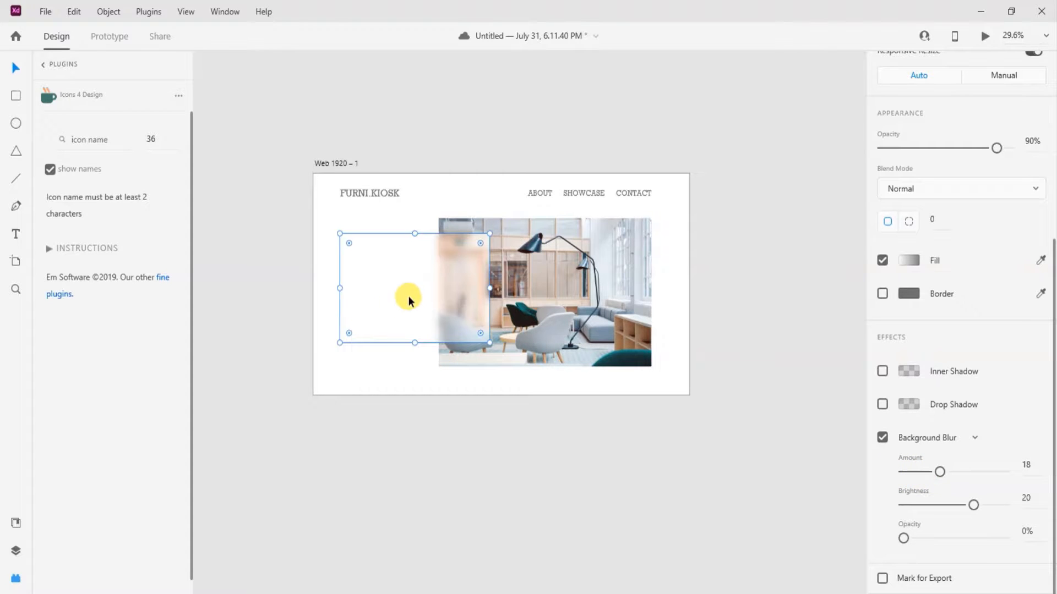
# Move the blurred rectangle straight down to Y 314 and set its overall opacity to 100%.
pyautogui.moveTo(409, 299); pyautogui.dragTo(408, 303)
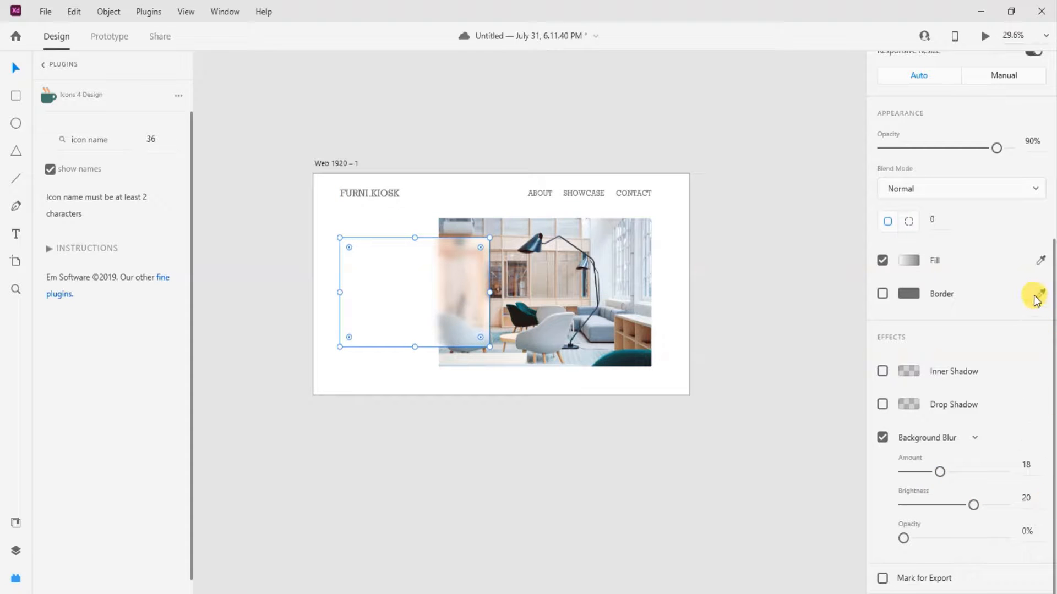
pyautogui.moveTo(996, 144); pyautogui.dragTo(1032, 141)
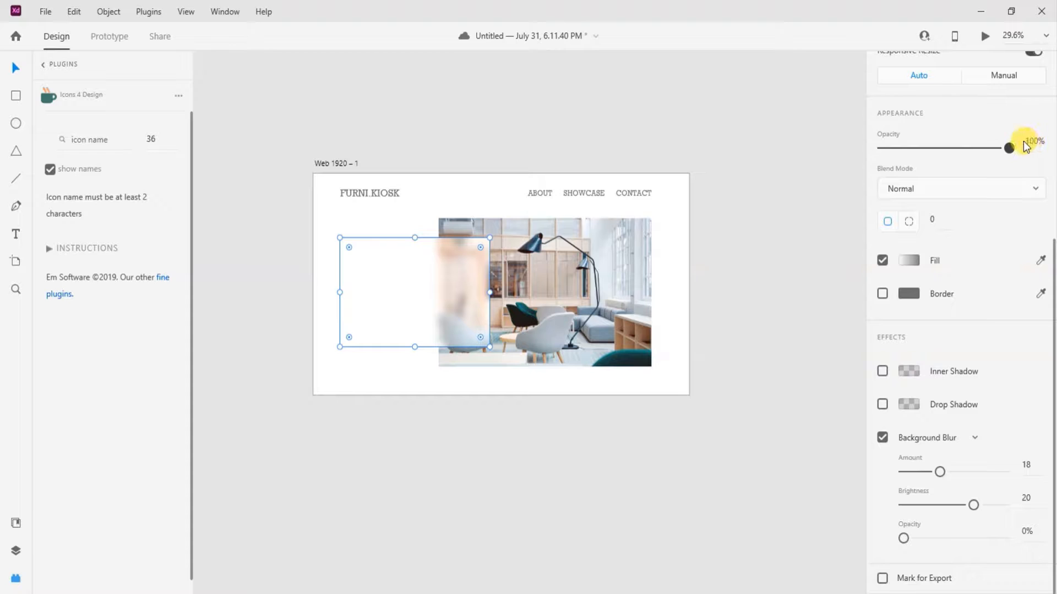
pyautogui.click(712, 236)
# Lock both the interior photo and the blurred rectangle in place.
pyautogui.click(445, 315)
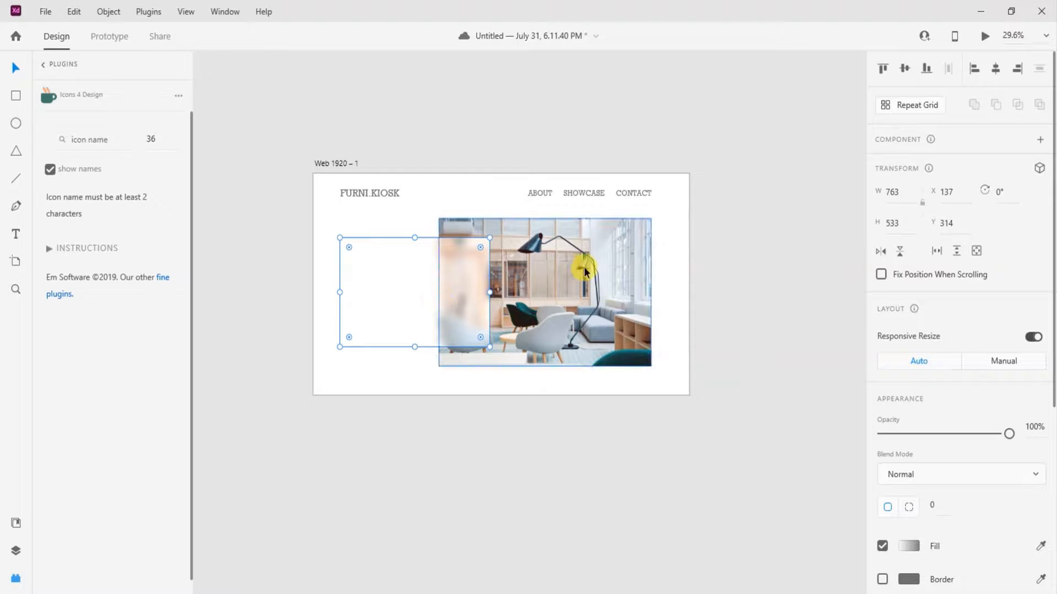
pyautogui.rightClick(567, 272)
pyautogui.click(603, 191)
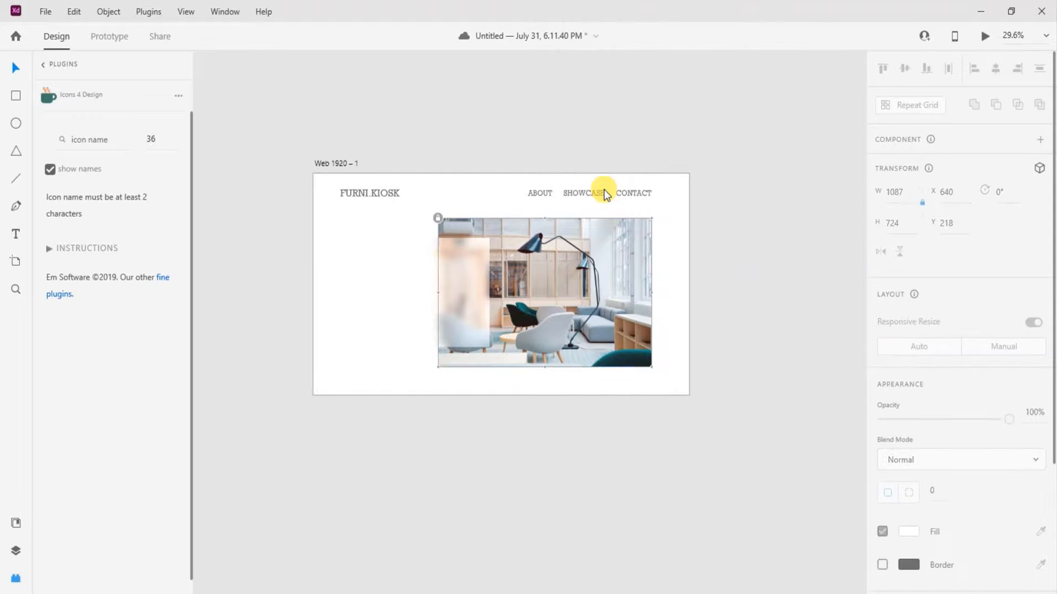
pyautogui.rightClick(402, 272)
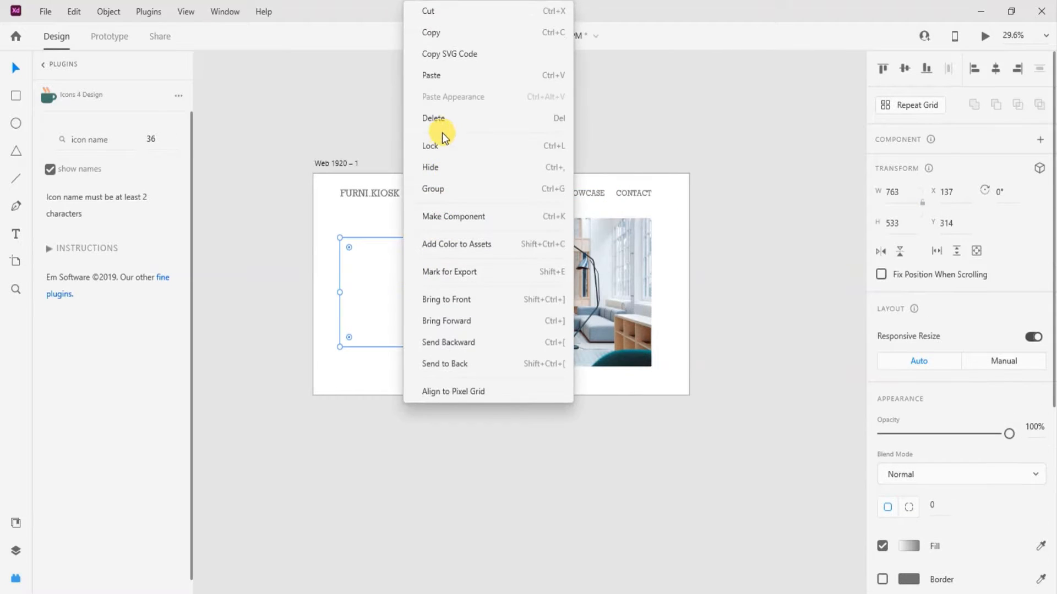
pyautogui.click(439, 144)
pyautogui.click(740, 156)
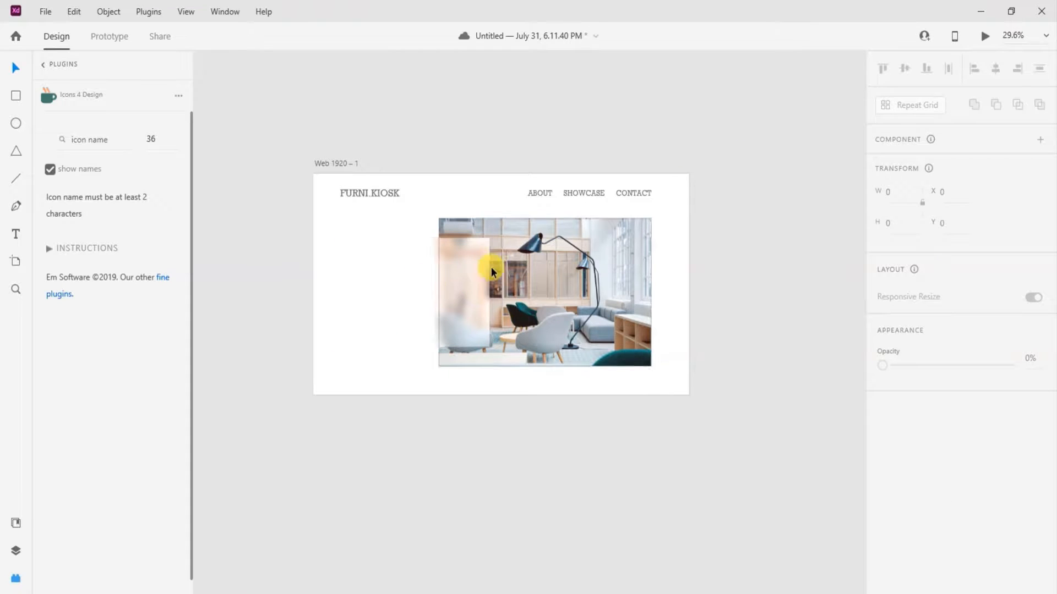
# Duplicate the ABOUT label onto the blurred panel and bring the copy to the top of the layer order.
pyautogui.click(536, 192)
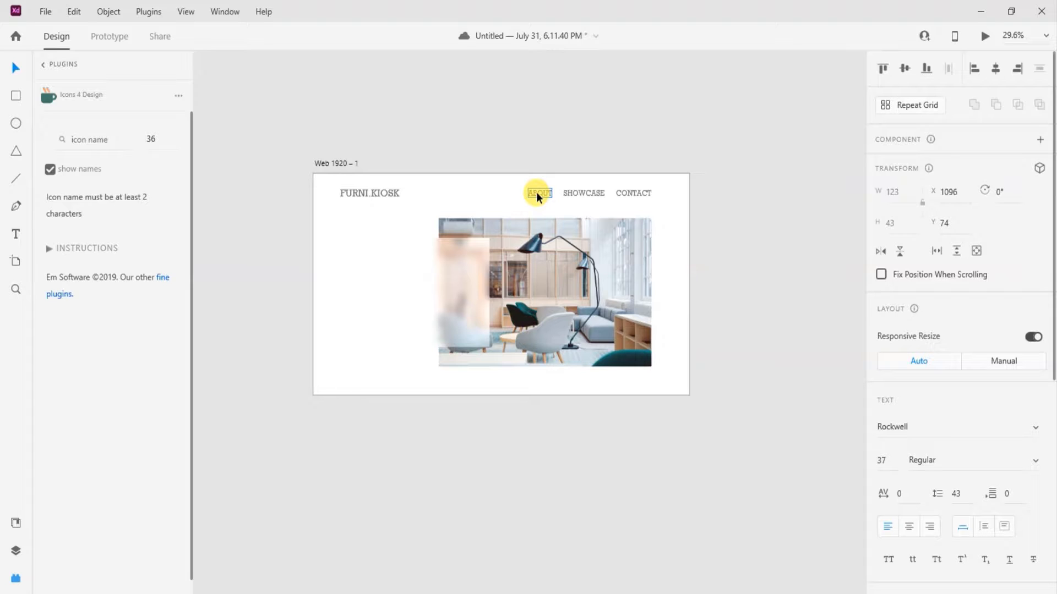
pyautogui.moveTo(536, 193); pyautogui.dragTo(412, 282)
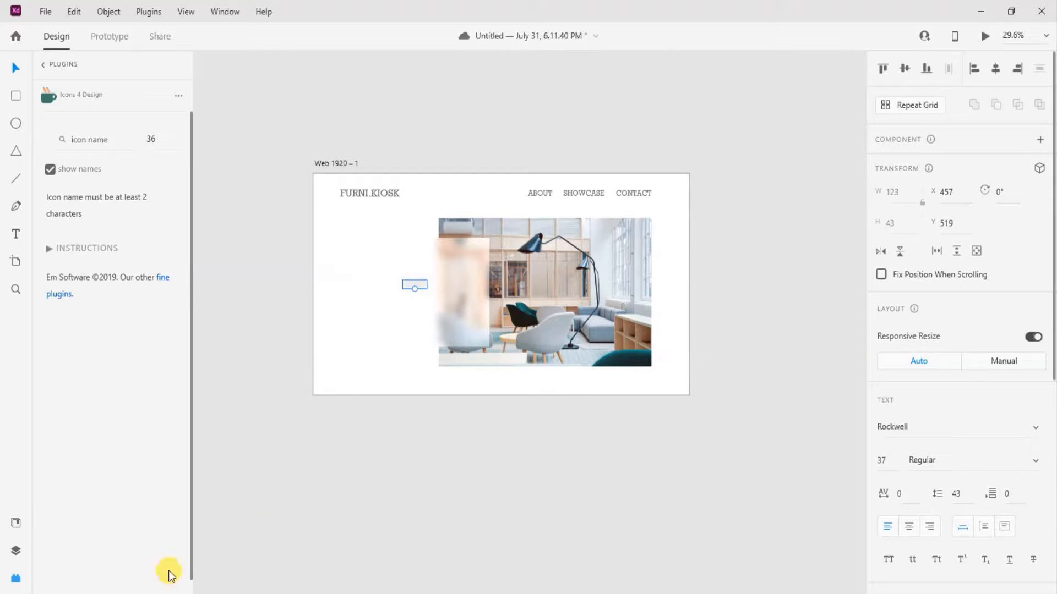
pyautogui.click(15, 551)
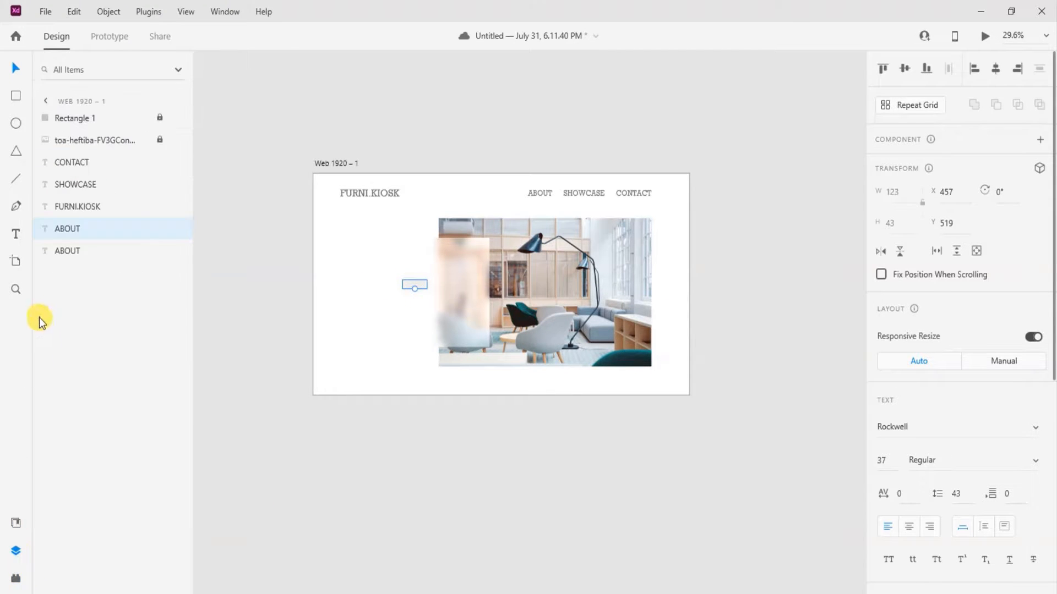
pyautogui.moveTo(78, 233); pyautogui.dragTo(84, 116)
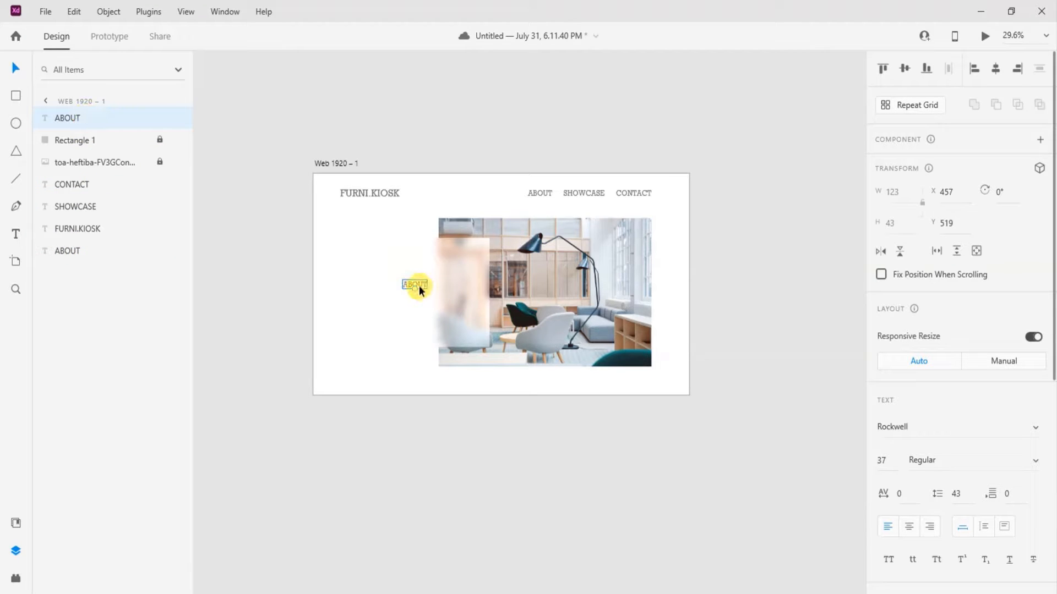
# Enlarge the ABOUT copy to font size 104 near X 137, Y 350 and replace its text with "Get The Best / Furniture of / Your Dreams" on three lines.
pyautogui.moveTo(415, 289); pyautogui.dragTo(383, 260)
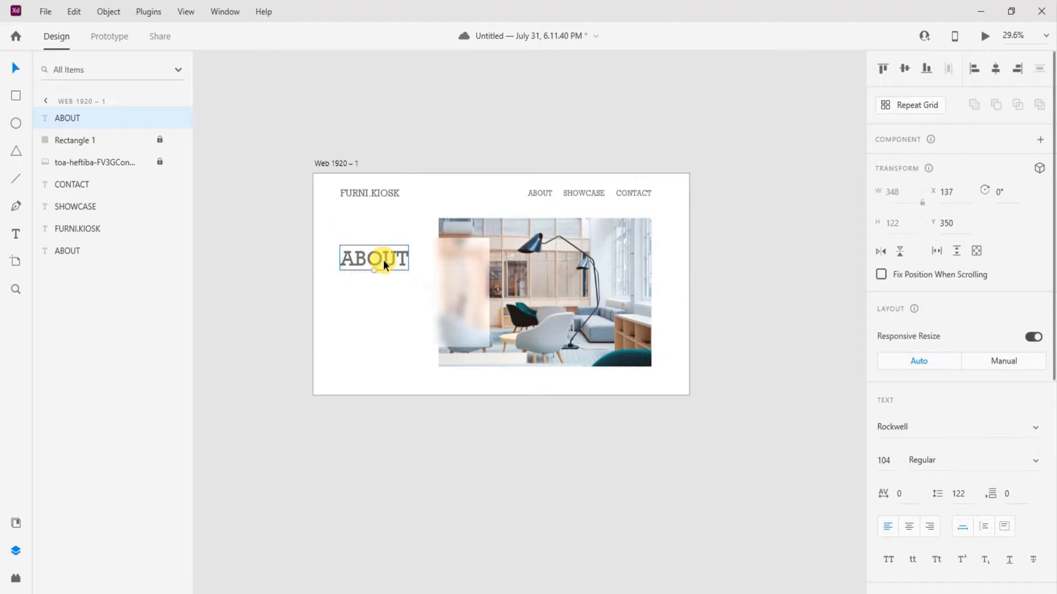
pyautogui.doubleClick(383, 260)
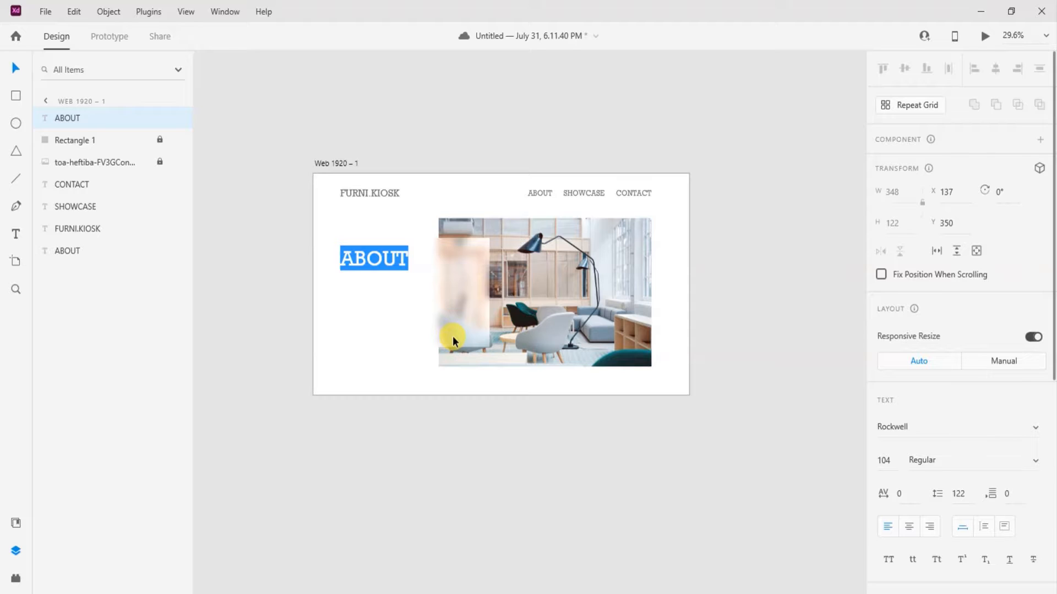
pyautogui.write('gET')
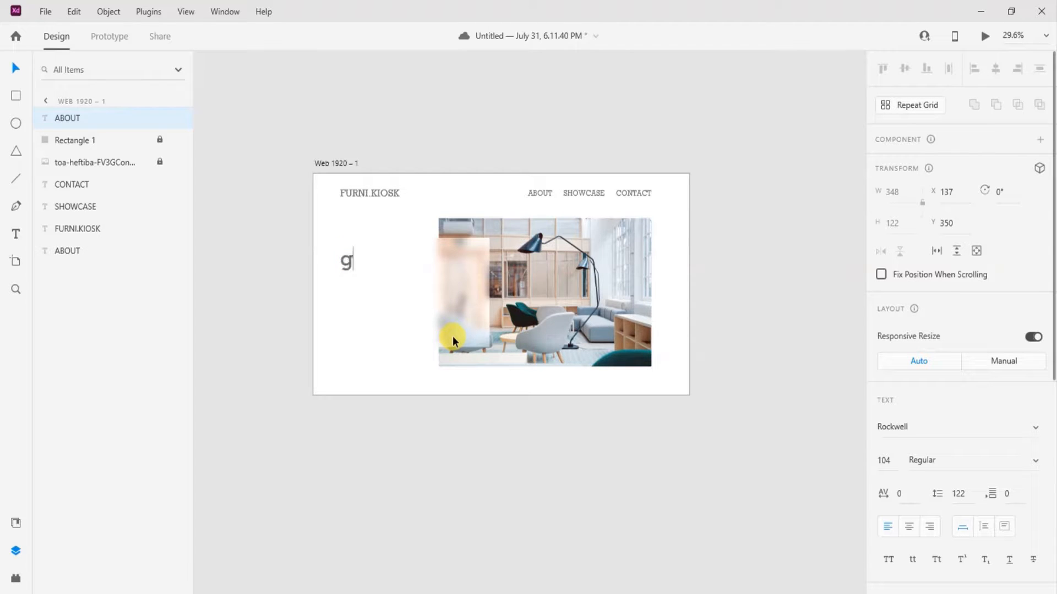
pyautogui.press('BackSpace')
pyautogui.press('BackSpace')
pyautogui.press('BackSpace')
pyautogui.write('Get')
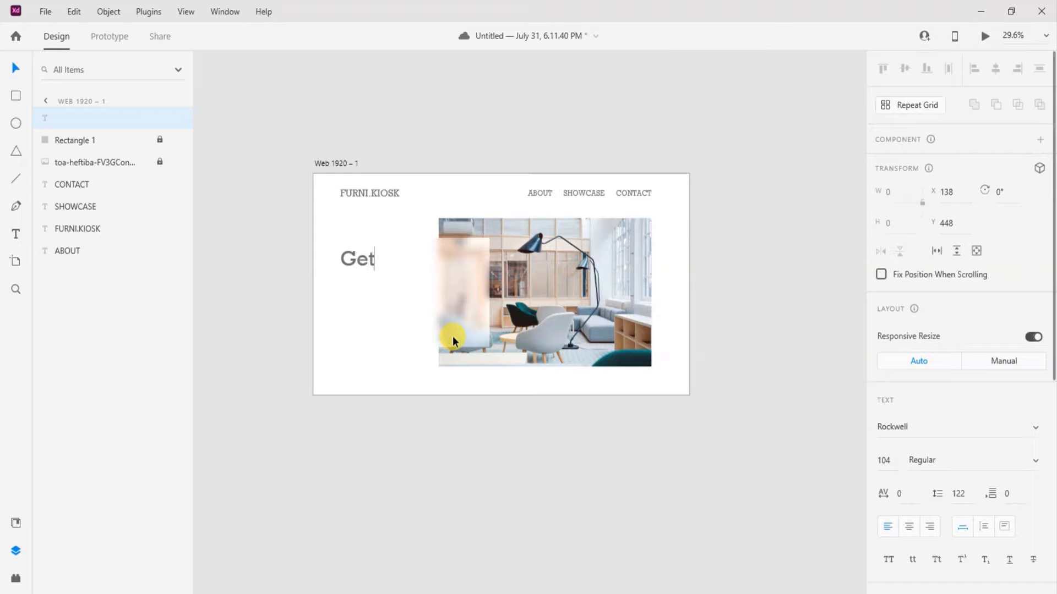
pyautogui.write(' The Bs')
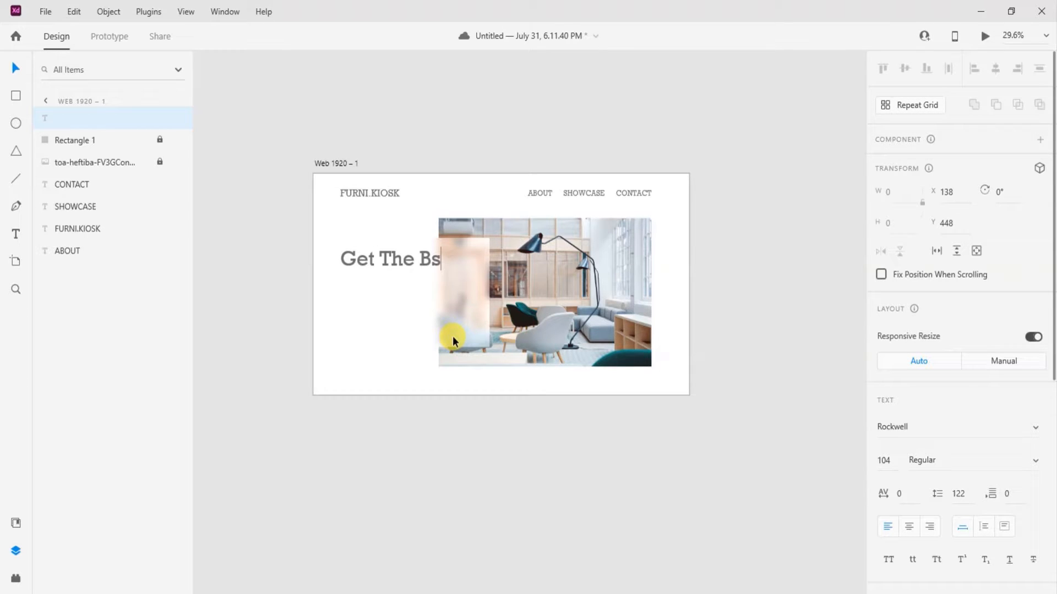
pyautogui.press('BackSpace')
pyautogui.write('est')
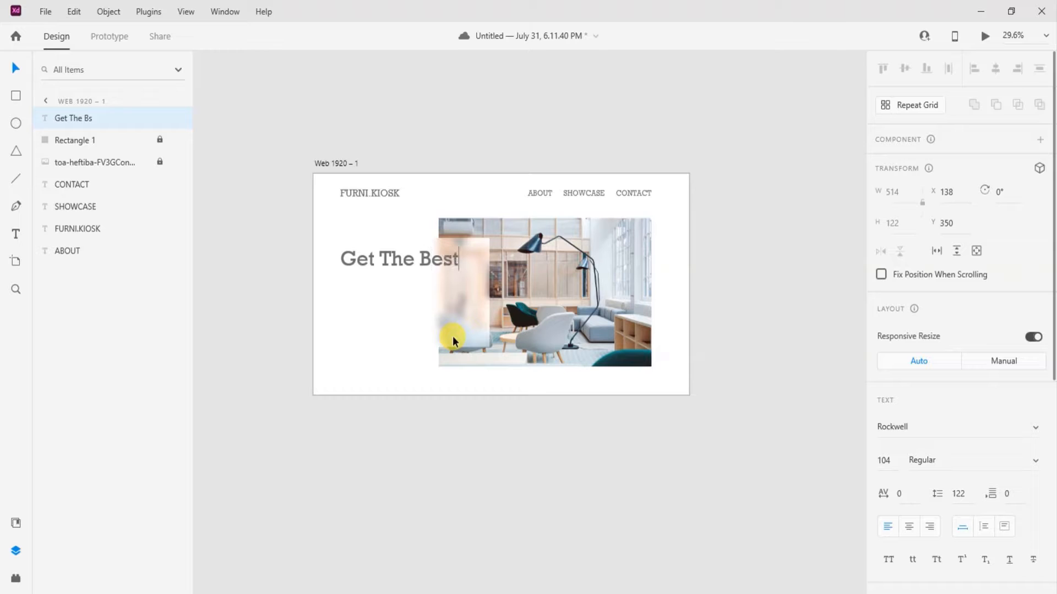
pyautogui.press('Return')
pyautogui.write('Furnitu')
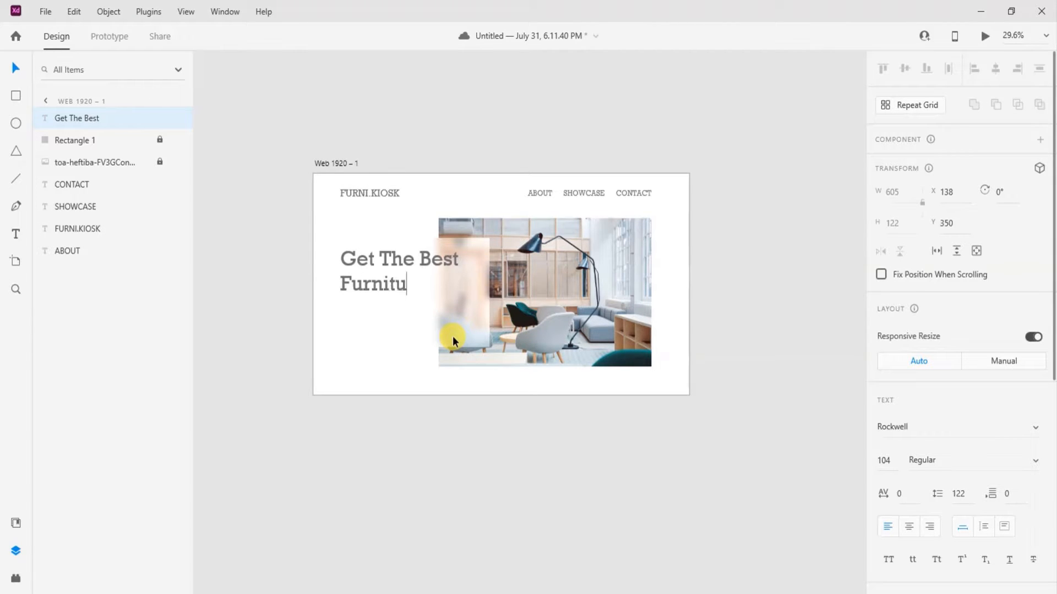
pyautogui.write('re of')
pyautogui.press('Return')
pyautogui.write('Y')
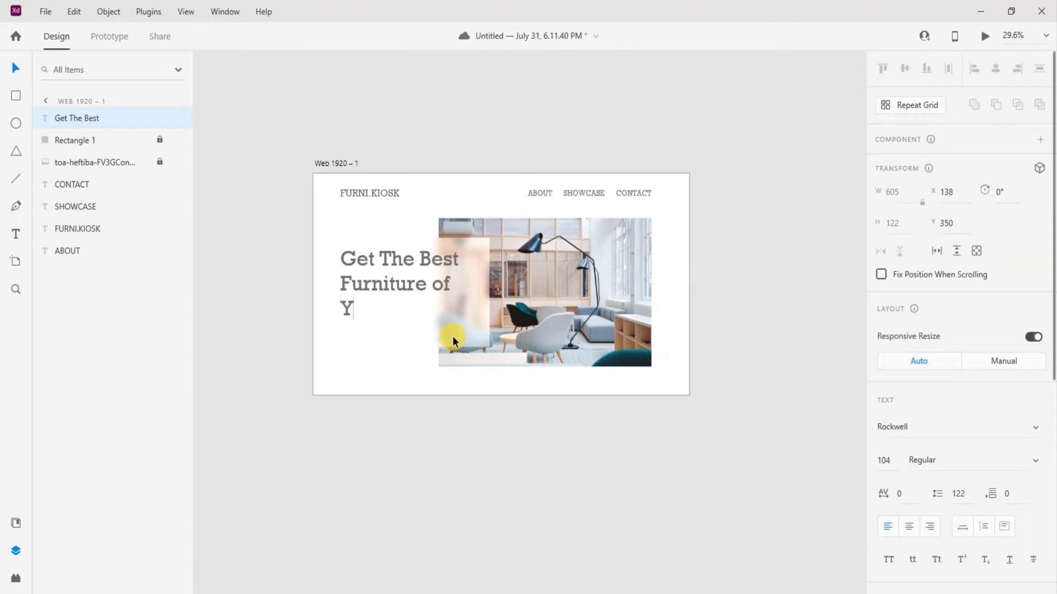
pyautogui.write('our Dreams')
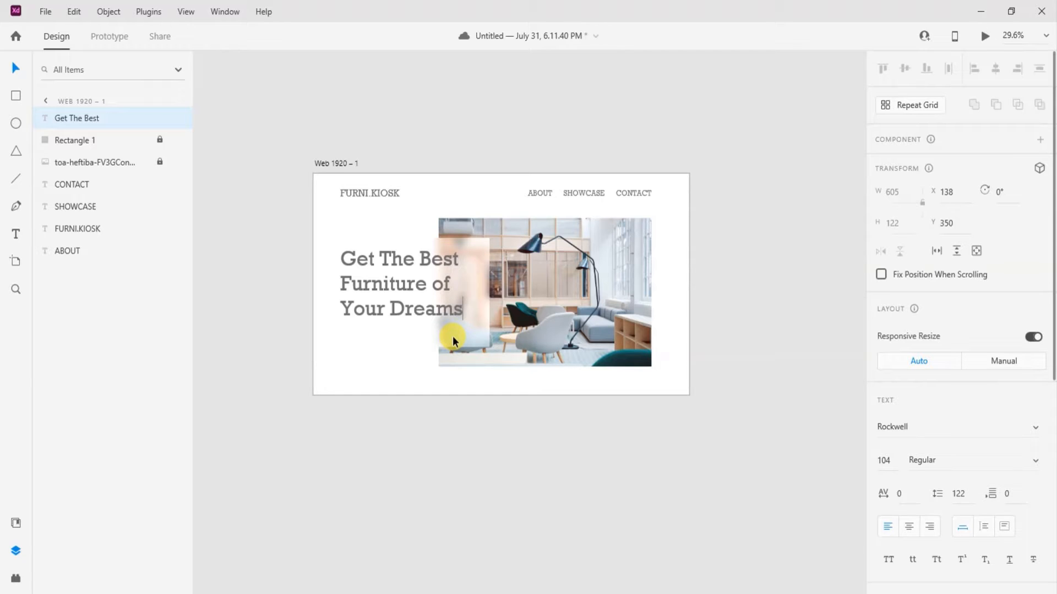
pyautogui.press('Escape')
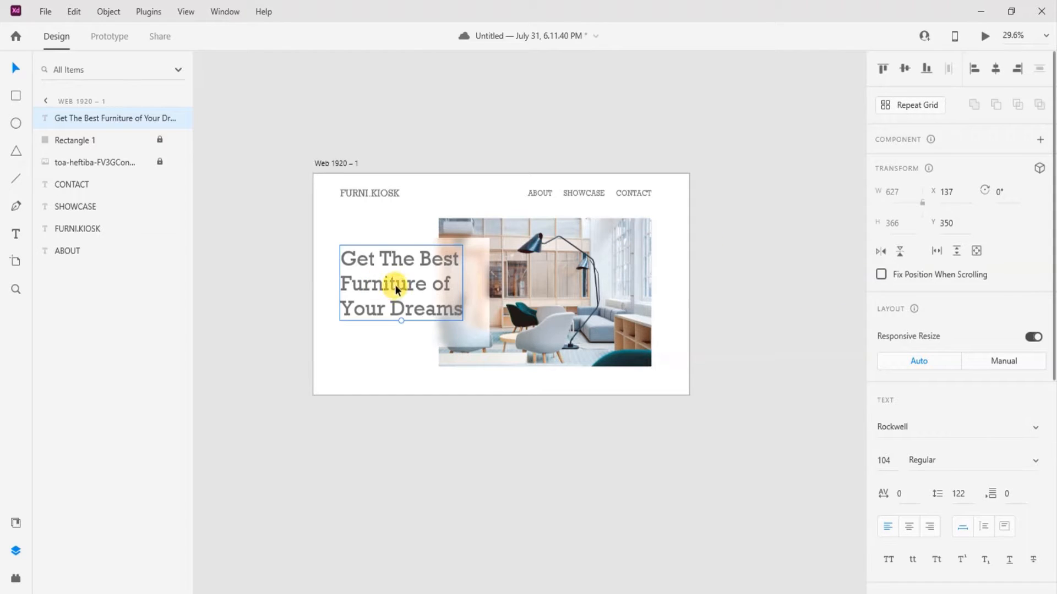
# Move the heading to about X 167, Y 397 and fill it with a dark brown sampled from the photo's wooden shelf.
pyautogui.moveTo(394, 285); pyautogui.dragTo(400, 292)
pyautogui.click(791, 255)
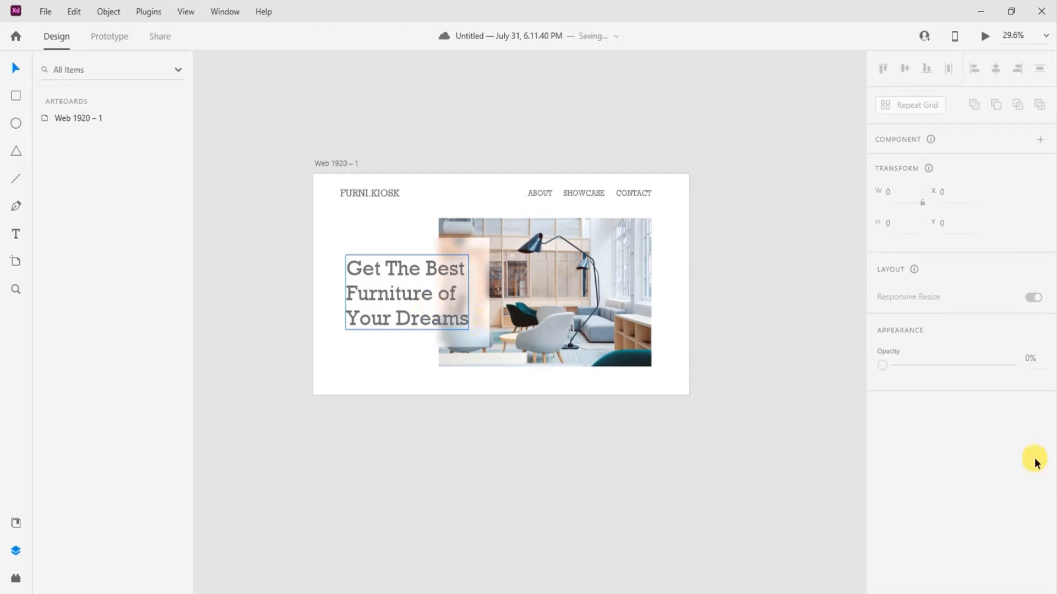
pyautogui.click(376, 289)
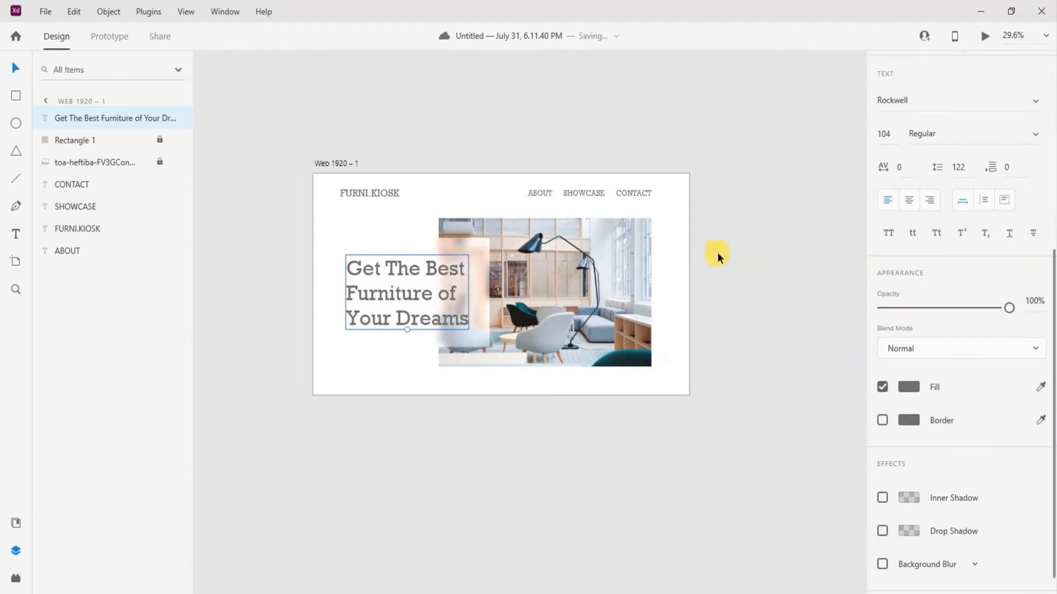
pyautogui.click(1040, 387)
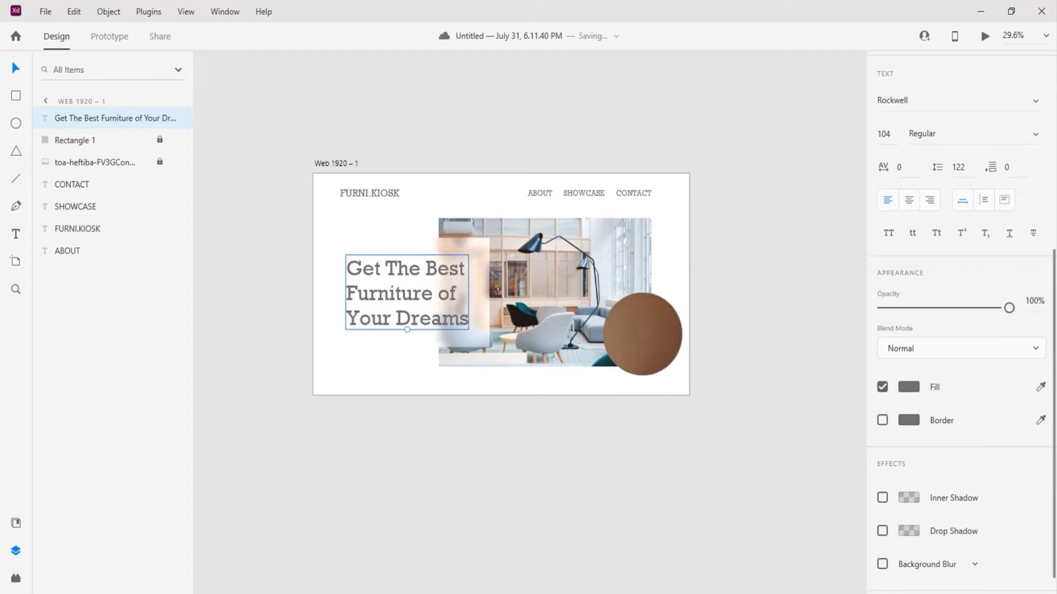
pyautogui.click(648, 339)
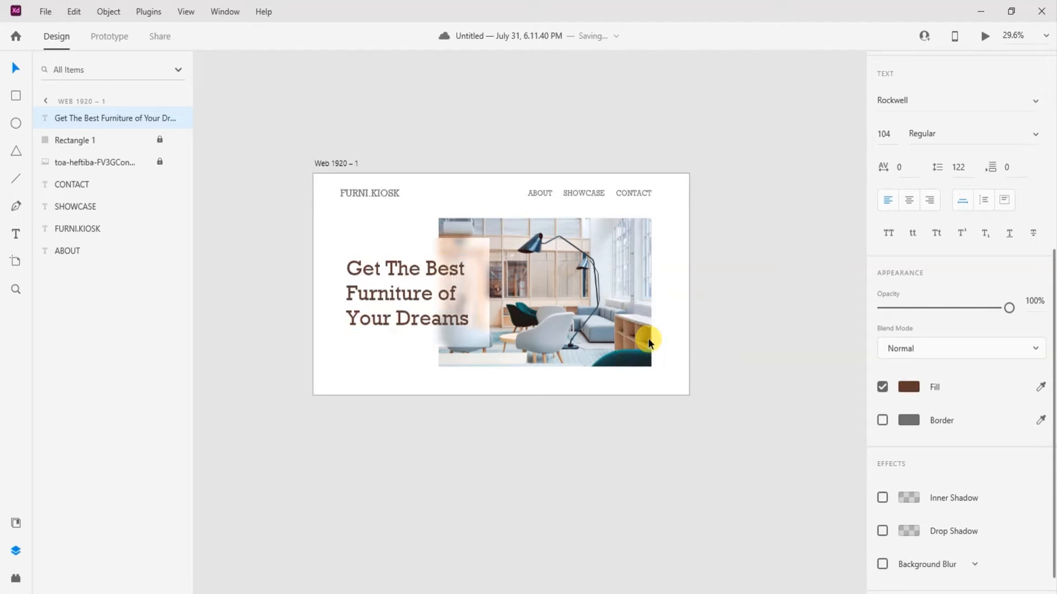
pyautogui.click(803, 353)
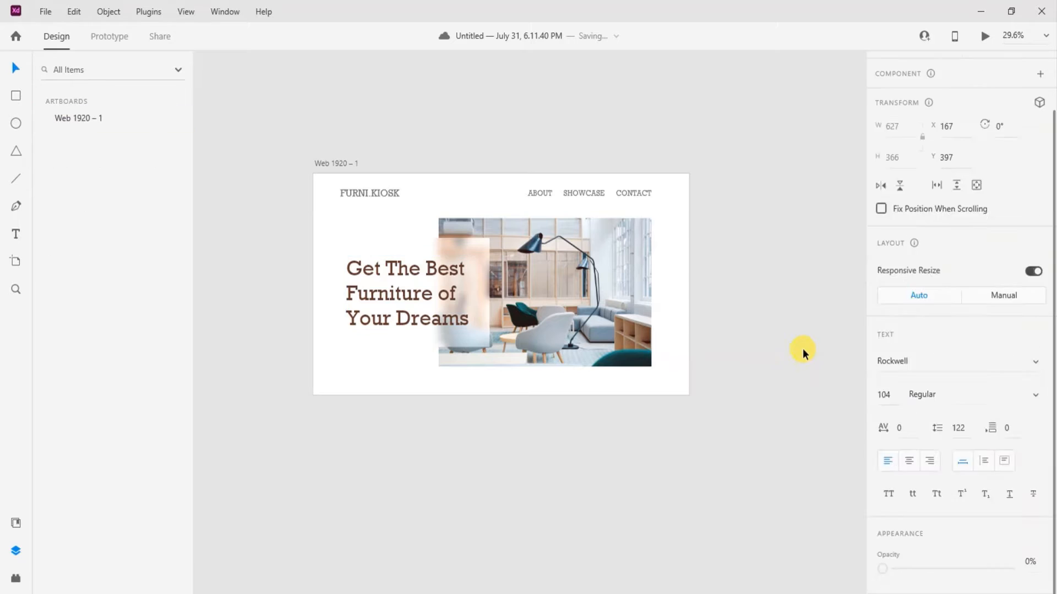
# Set the "Get The Best Furniture of Your Dreams" heading's font weight to Bold.
pyautogui.click(410, 302)
pyautogui.click(760, 291)
pyautogui.click(412, 294)
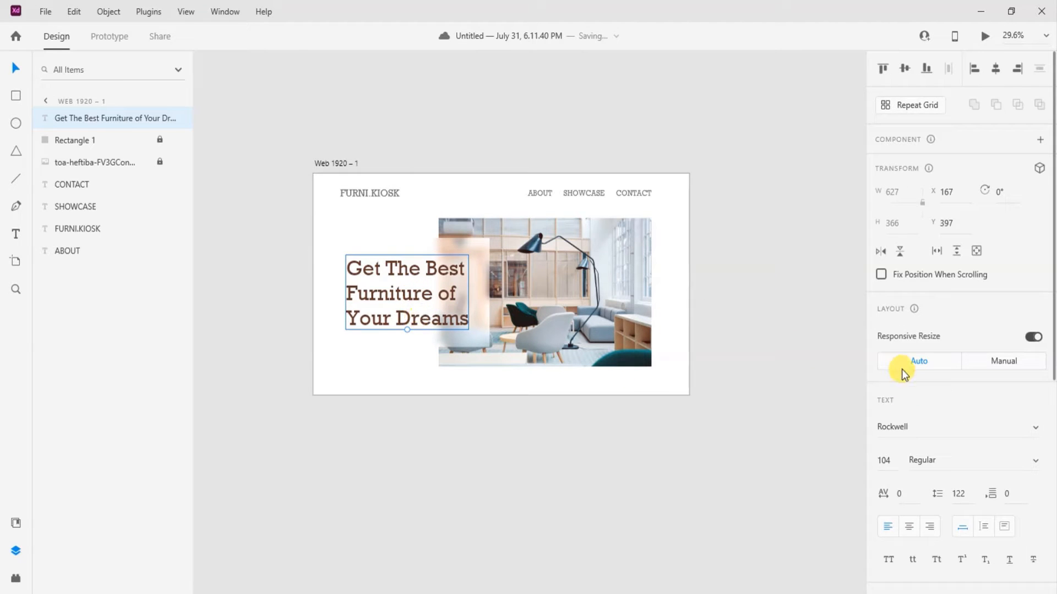
pyautogui.scroll(-2, 972, 384)
pyautogui.click(1040, 381)
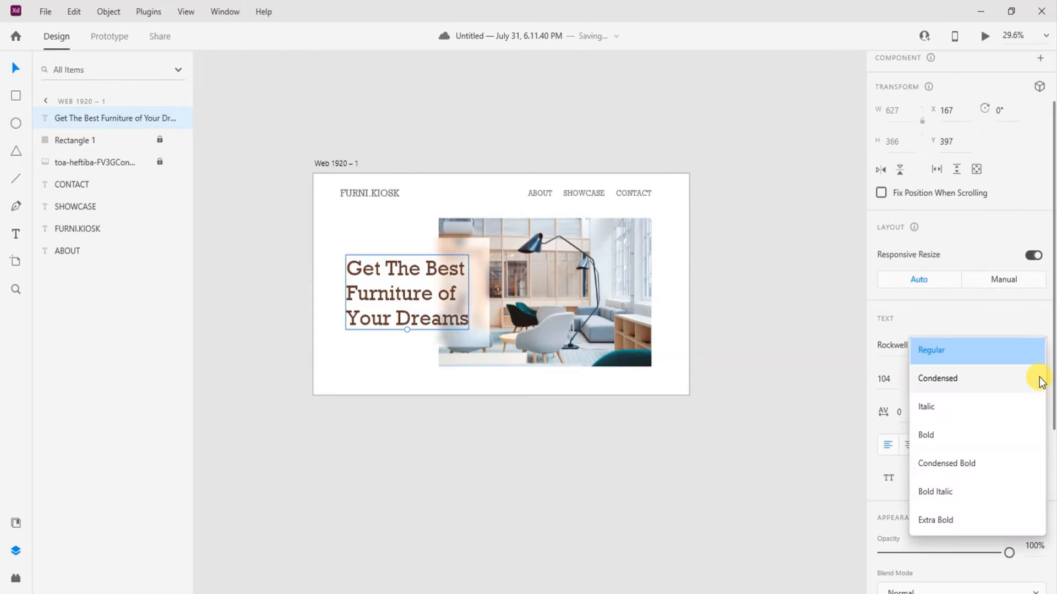
pyautogui.click(961, 433)
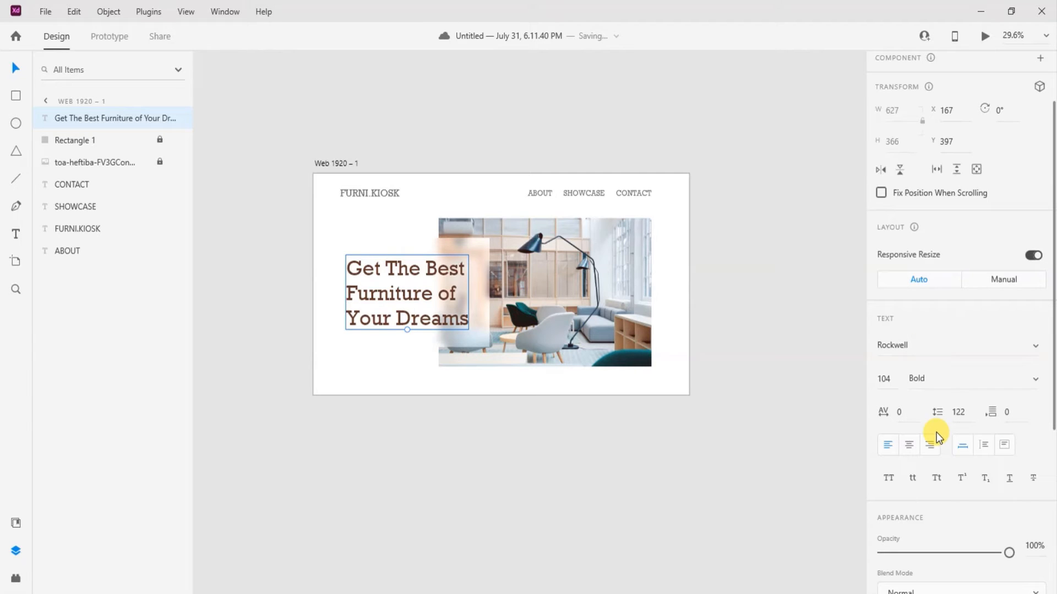
pyautogui.click(703, 292)
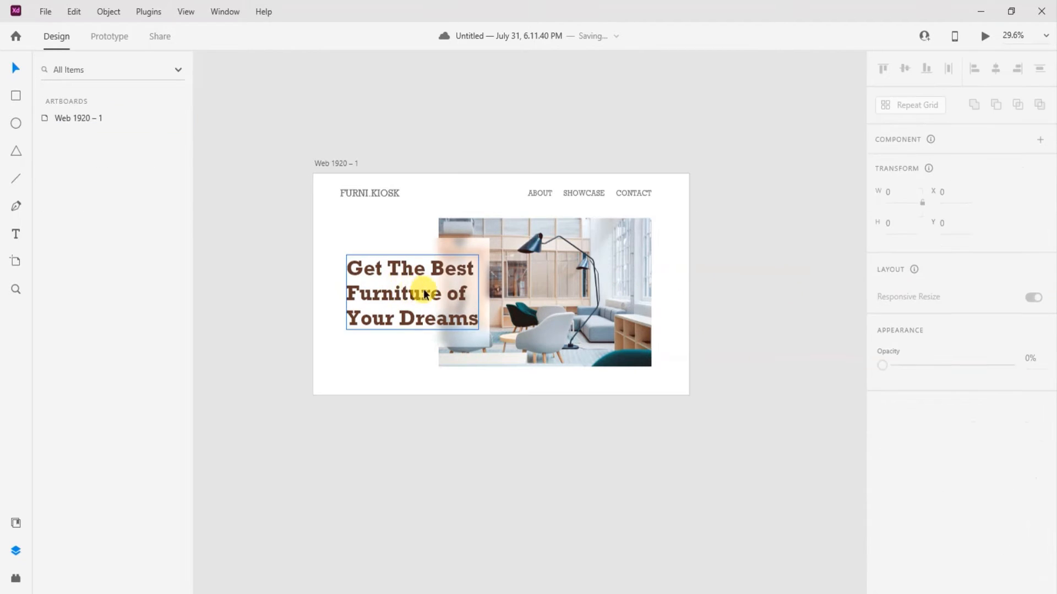